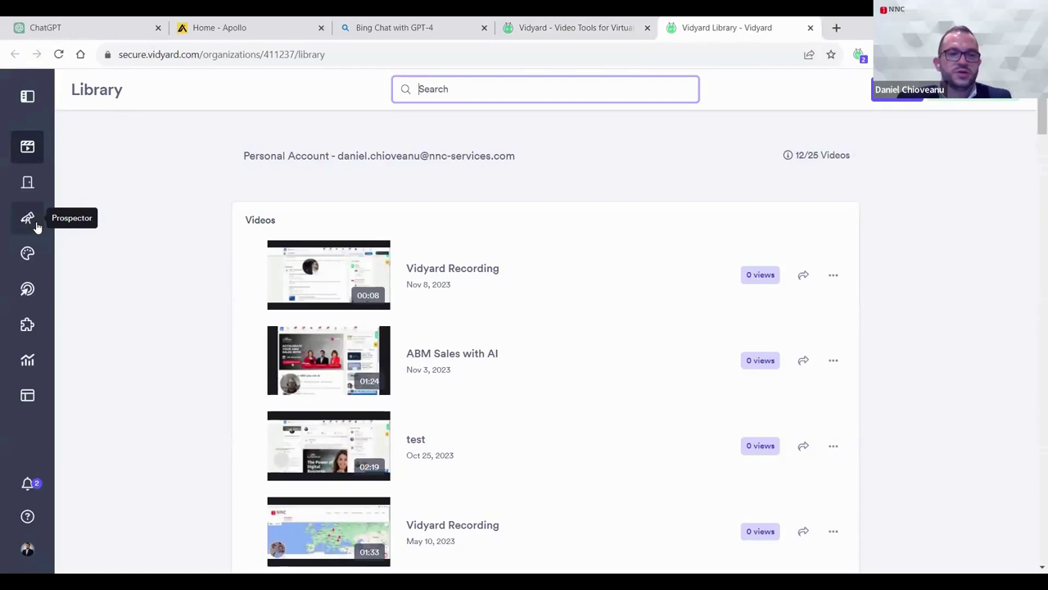
Open Vidyard Prospector and sign in with the existing Google account.
{"action": "left_click", "coordinate": [36, 227]}
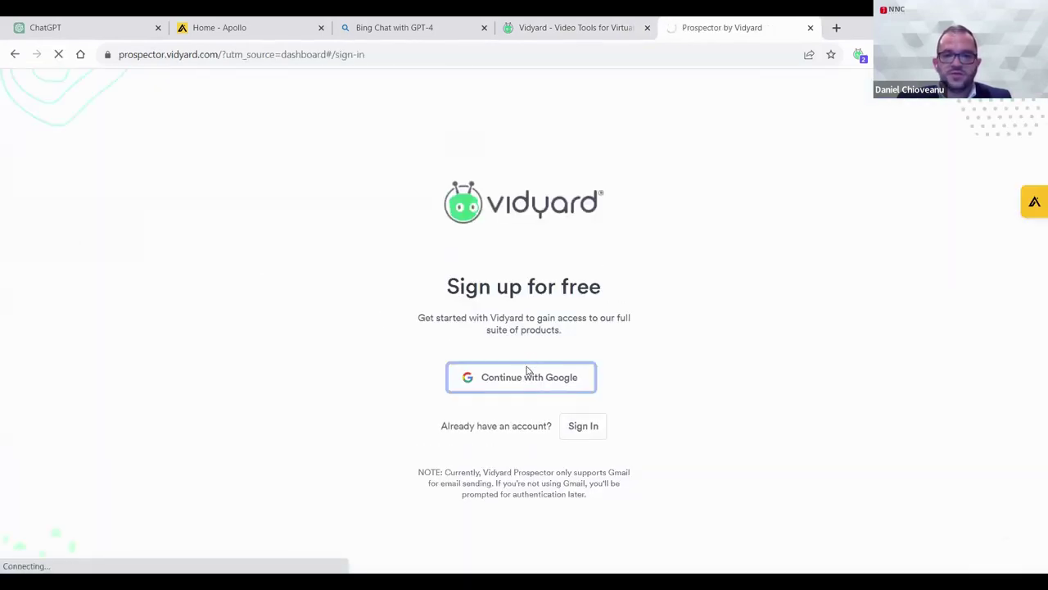
{"action": "left_click", "coordinate": [530, 383]}
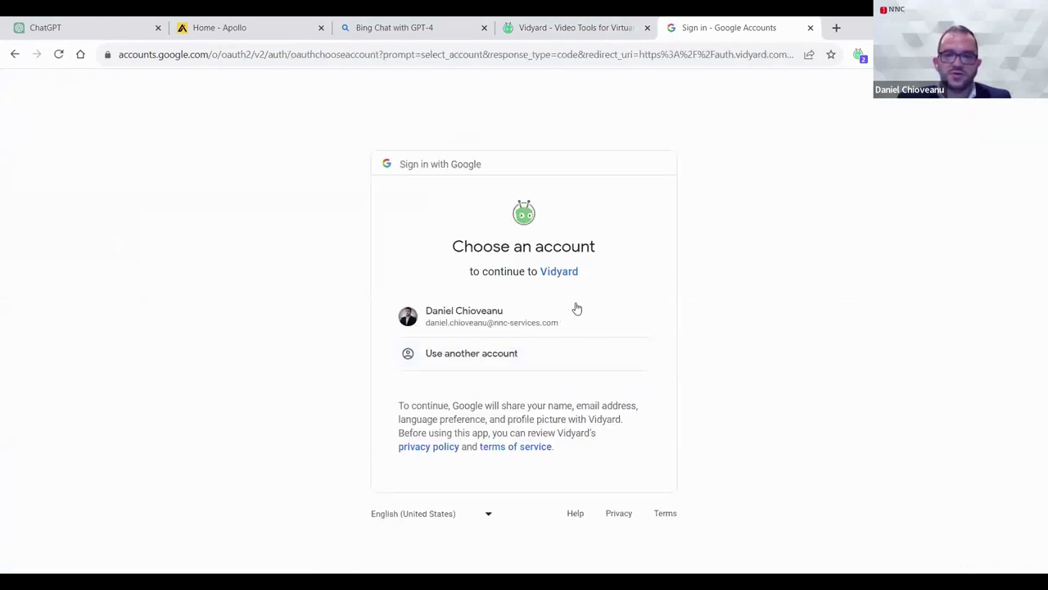
{"action": "left_click", "coordinate": [623, 323]}
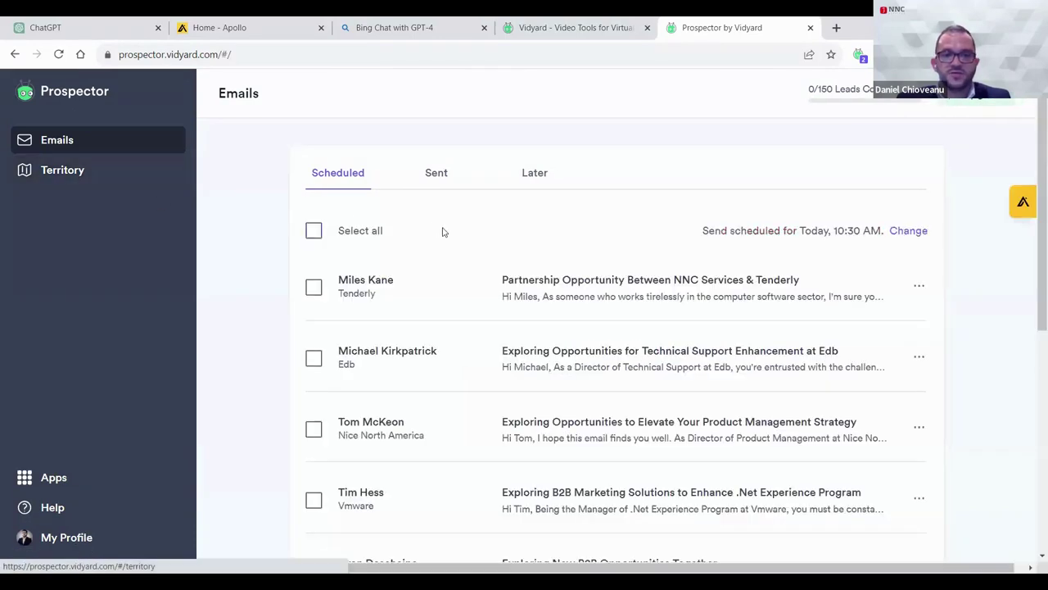
Open the Territory search settings and add United States as a location filter.
{"action": "left_click", "coordinate": [95, 178]}
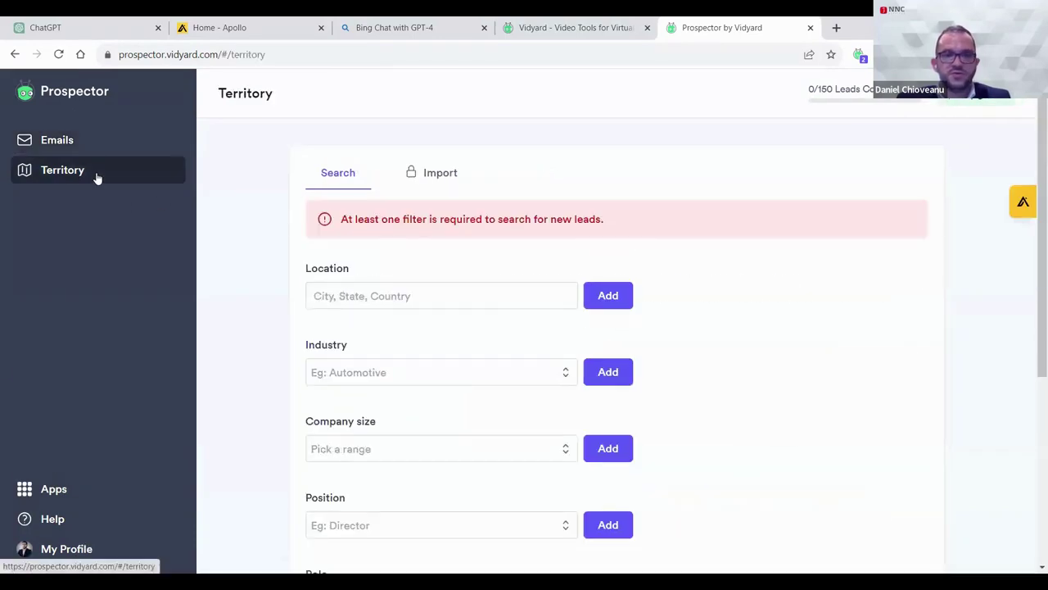
{"action": "left_click", "coordinate": [404, 295]}
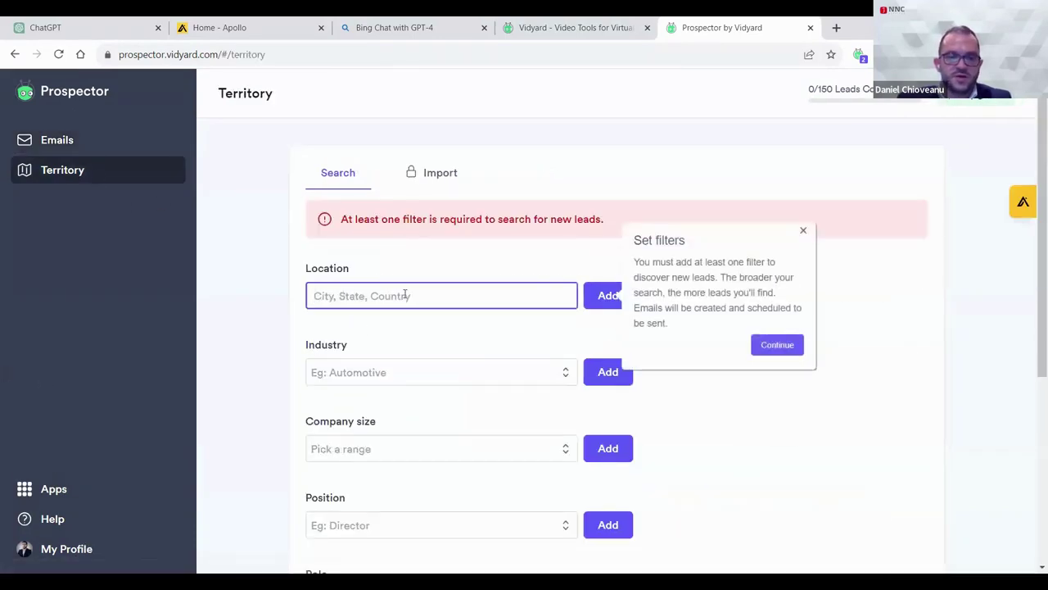
{"action": "type", "text": "United"}
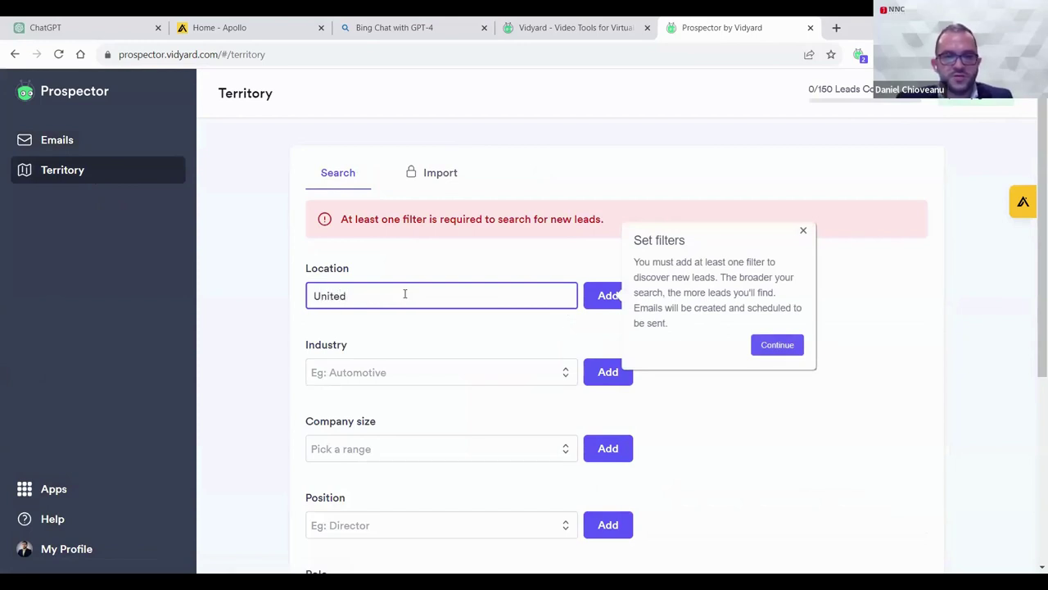
{"action": "type", "text": " States"}
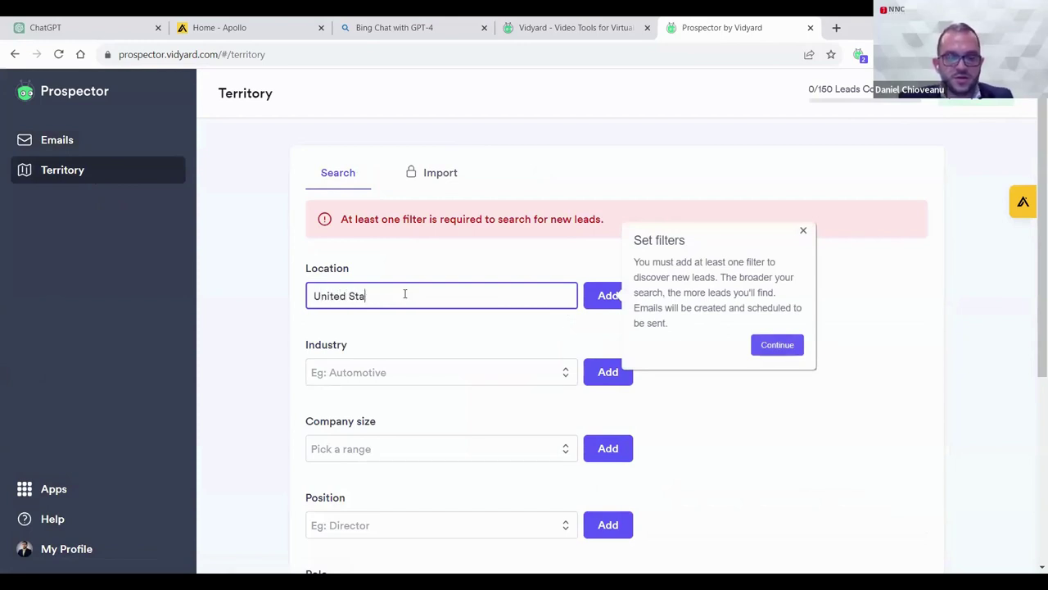
{"action": "left_click", "coordinate": [606, 304]}
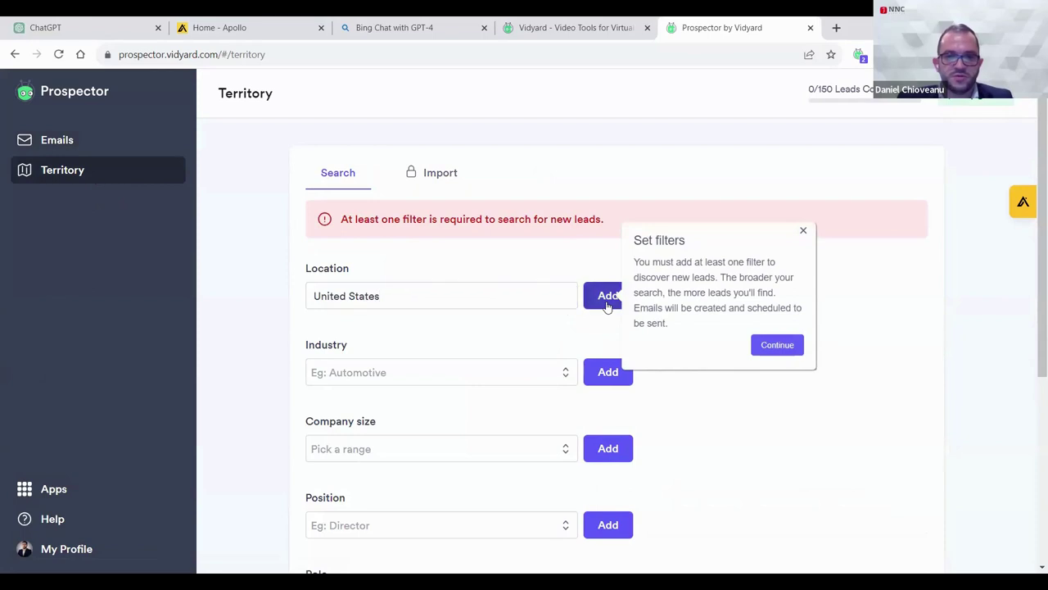
Add Information Technology And Services as an industry filter for the lead search.
{"action": "scroll", "coordinate": [404, 377], "scroll_direction": "down", "scroll_amount": 2}
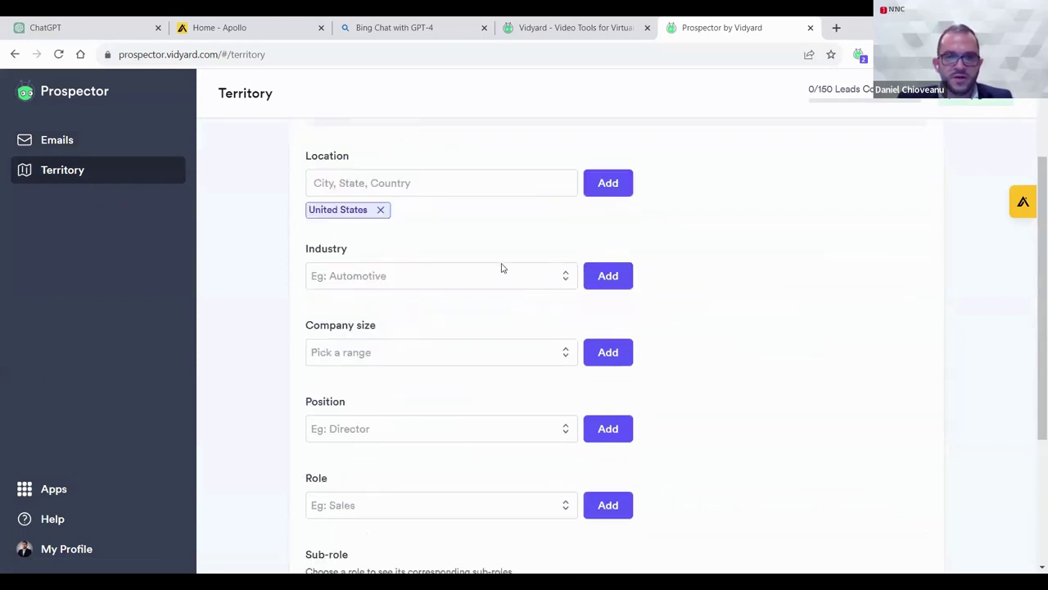
{"action": "left_click", "coordinate": [504, 283]}
{"action": "type", "text": "informati"}
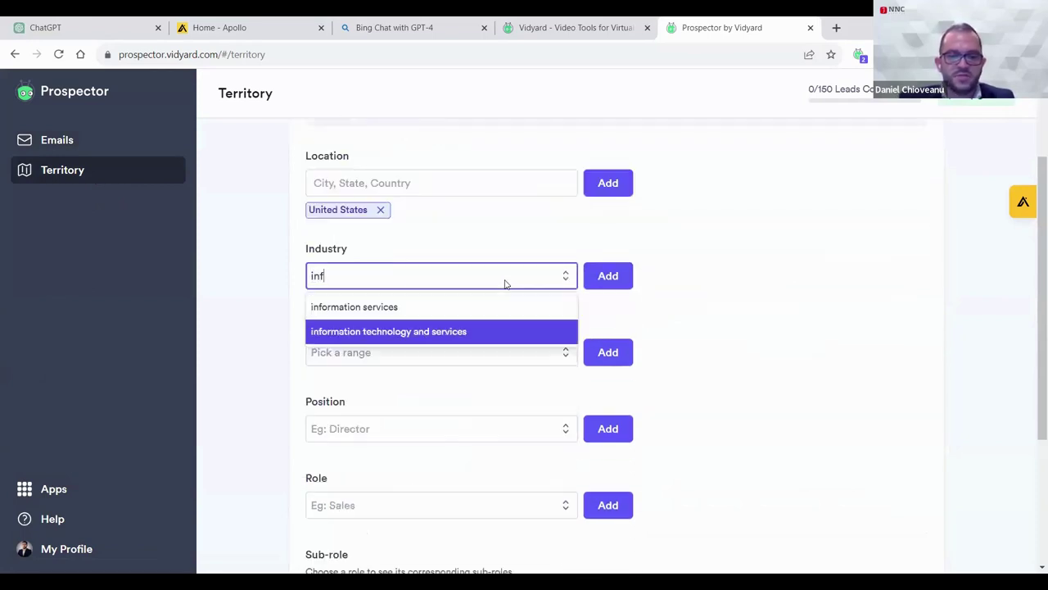
{"action": "left_click", "coordinate": [498, 330]}
{"action": "left_click", "coordinate": [610, 277]}
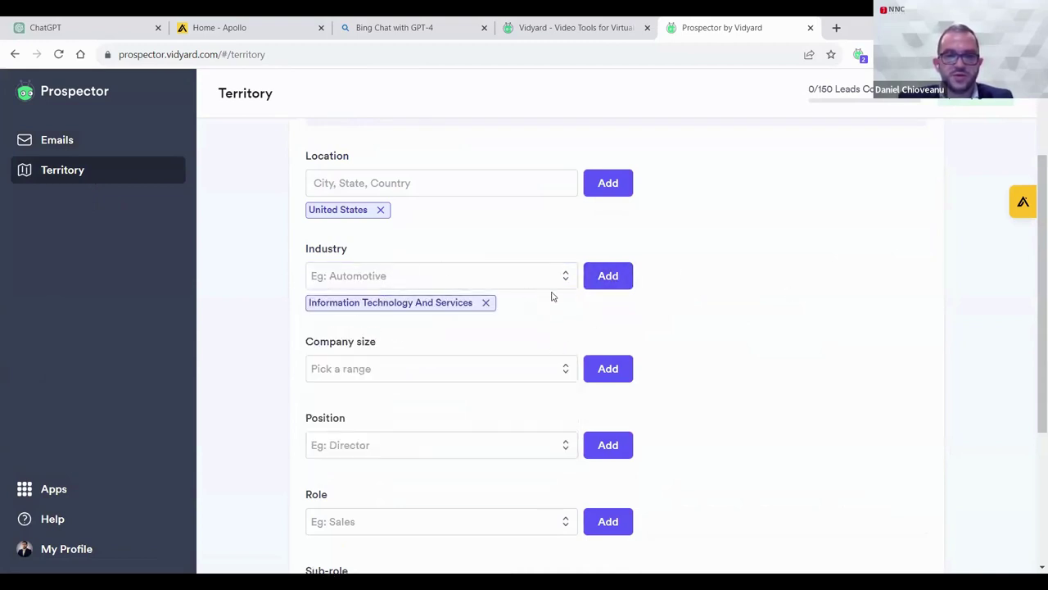
Add the 1001-5000 range as a company size filter.
{"action": "left_click", "coordinate": [461, 368]}
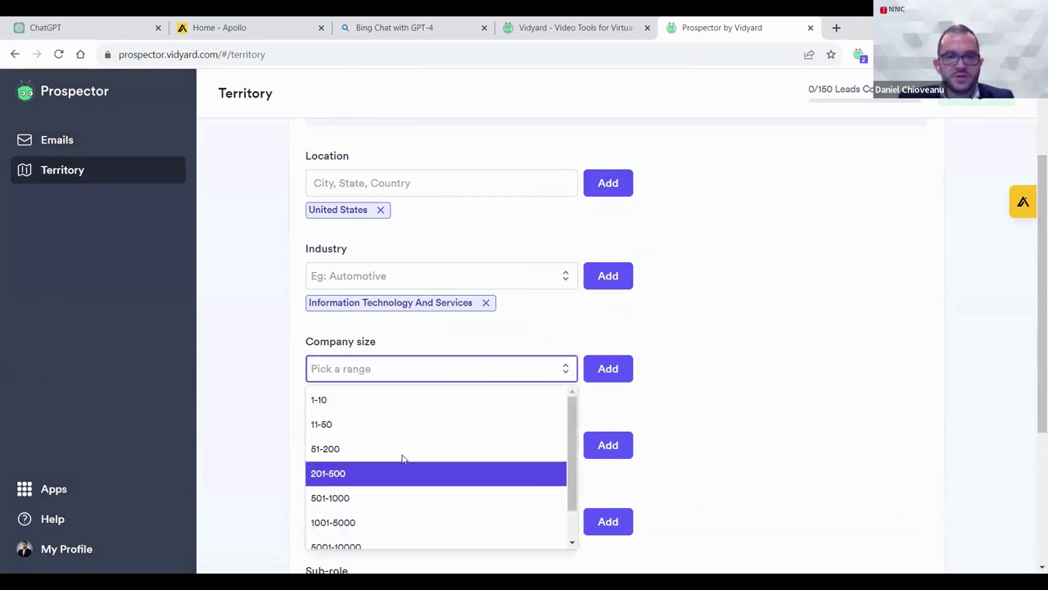
{"action": "key", "text": "Down"}
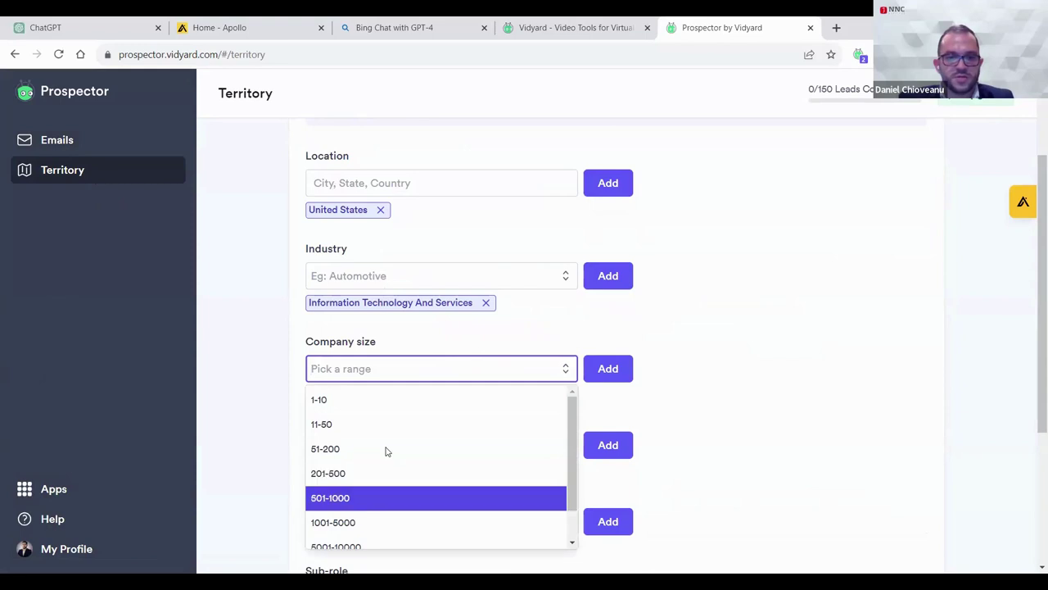
{"action": "key", "text": "Down"}
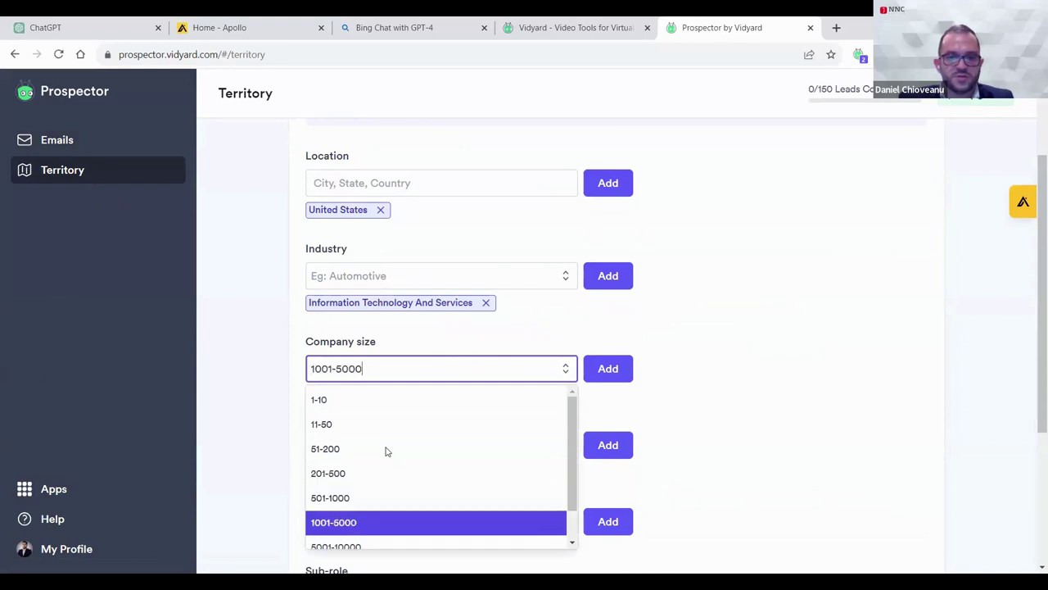
{"action": "left_click", "coordinate": [607, 368]}
Choose Owner as the position for the lead search.
{"action": "scroll", "coordinate": [655, 344], "scroll_direction": "down", "scroll_amount": 3}
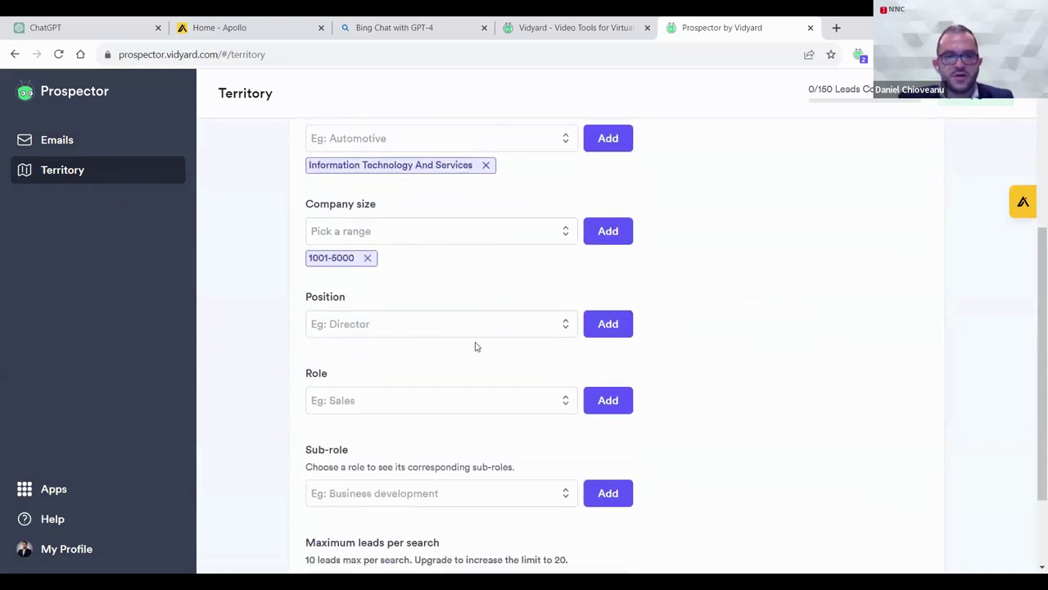
{"action": "left_click", "coordinate": [409, 259]}
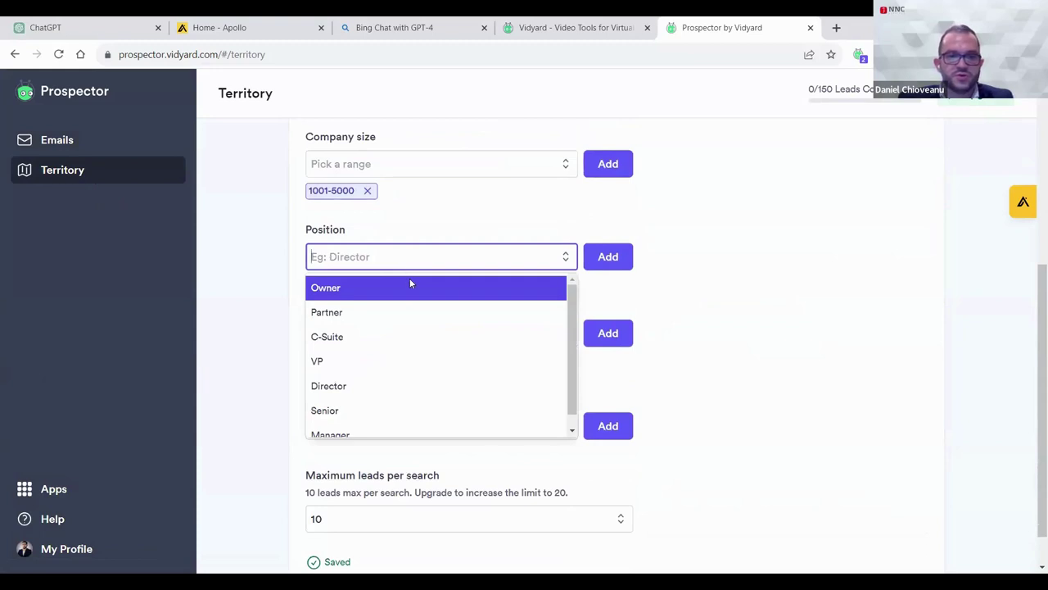
{"action": "key", "text": "Down"}
{"action": "left_click", "coordinate": [615, 274]}
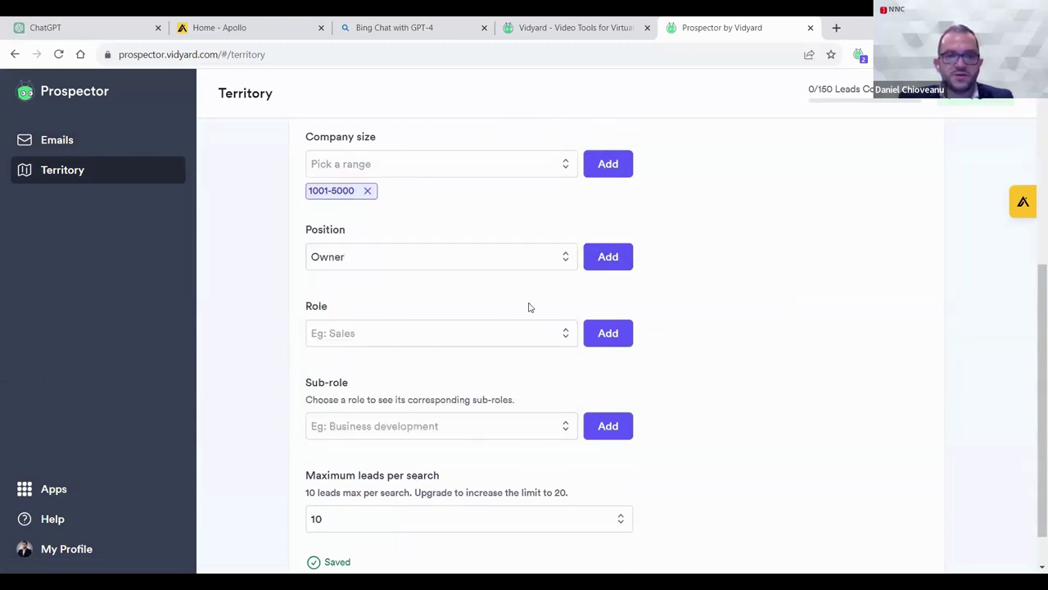
Review the territory filters, the maximum leads per search and the schedule of the next search.
{"action": "scroll", "coordinate": [400, 317], "scroll_direction": "down", "scroll_amount": 1}
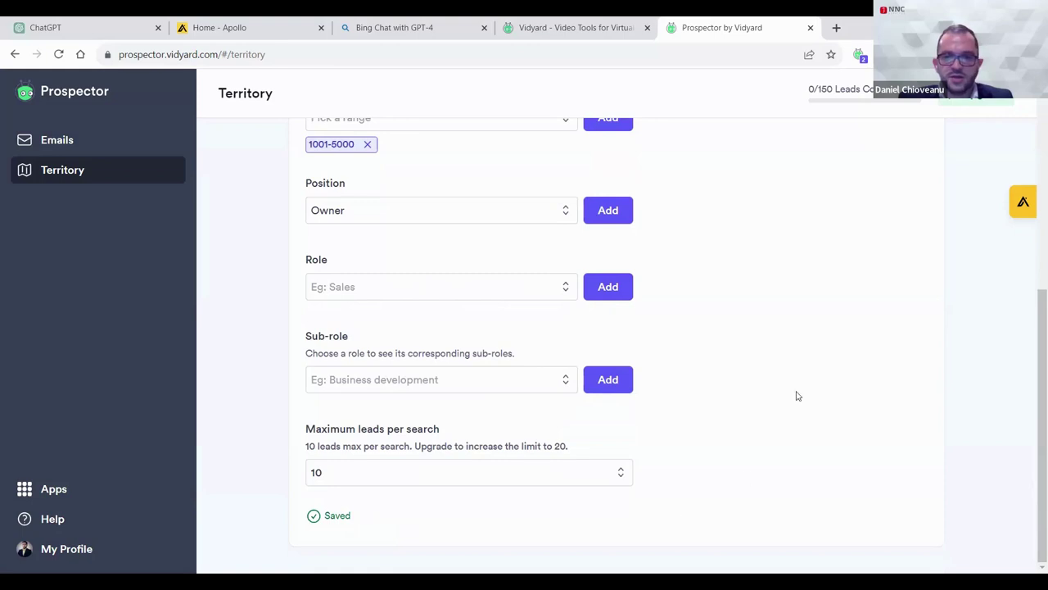
{"action": "scroll", "coordinate": [774, 297], "scroll_direction": "up", "scroll_amount": 3}
{"action": "scroll", "coordinate": [704, 339], "scroll_direction": "up", "scroll_amount": 3}
{"action": "scroll", "coordinate": [702, 336], "scroll_direction": "down", "scroll_amount": 5}
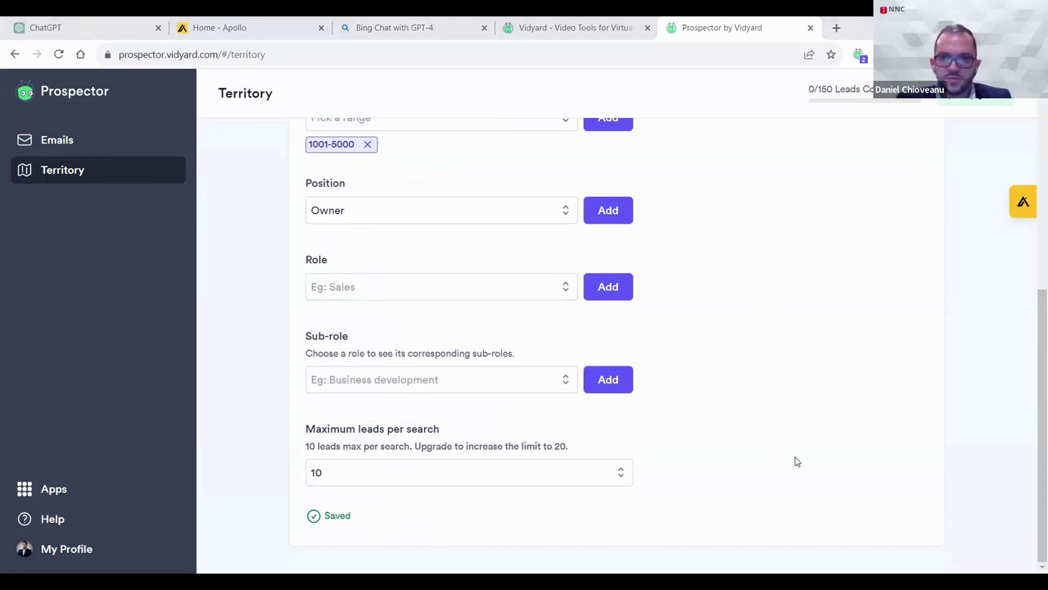
{"action": "scroll", "coordinate": [819, 388], "scroll_direction": "up", "scroll_amount": 5}
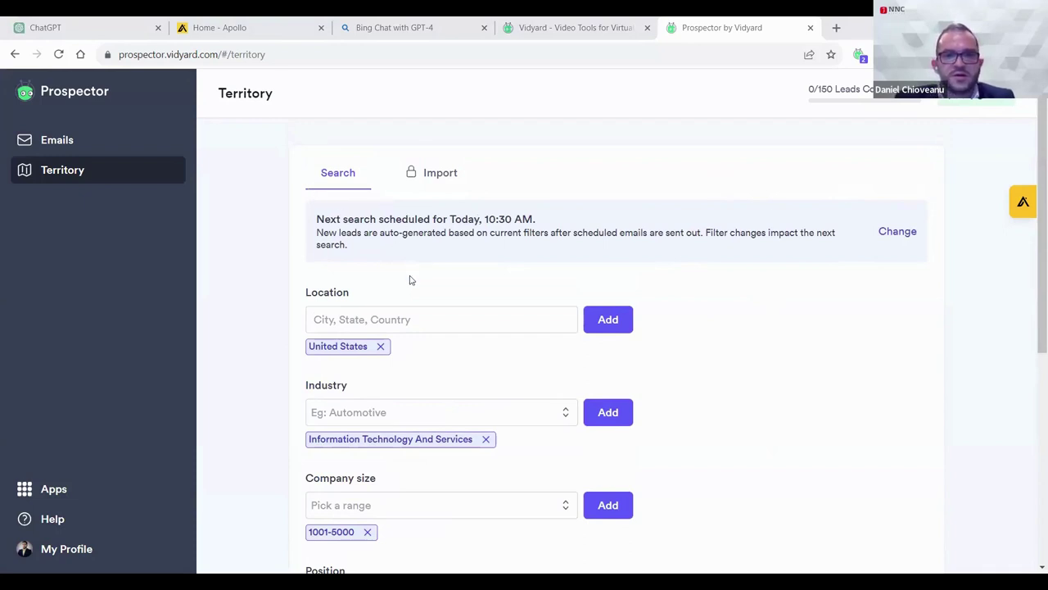
{"action": "scroll", "coordinate": [416, 283], "scroll_direction": "down", "scroll_amount": 2}
{"action": "scroll", "coordinate": [414, 276], "scroll_direction": "up", "scroll_amount": 2}
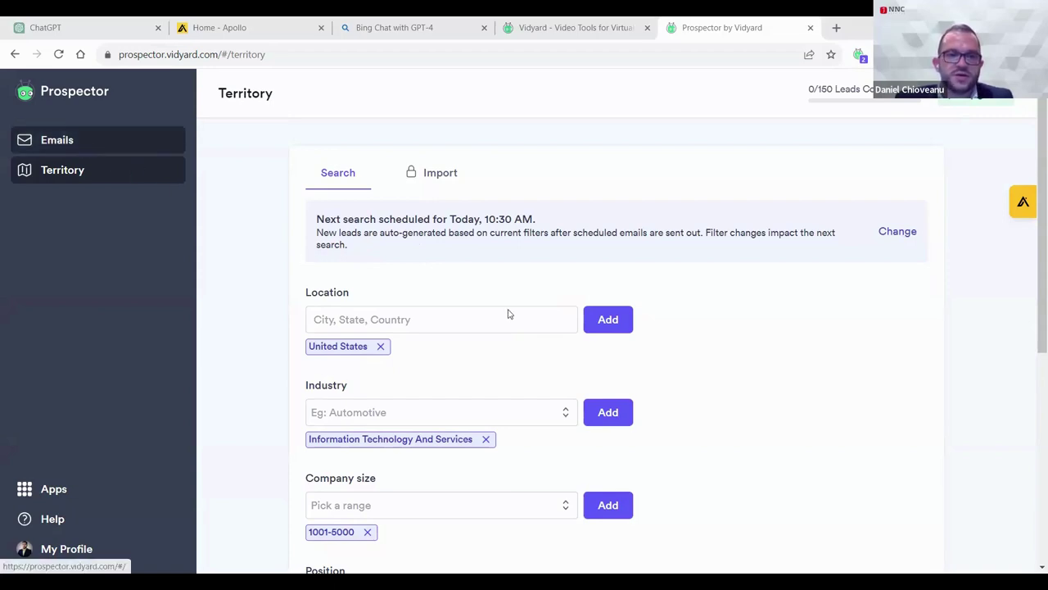
Open the Emails page and look through the scheduled outreach emails.
{"action": "scroll", "coordinate": [435, 319], "scroll_direction": "down", "scroll_amount": 2}
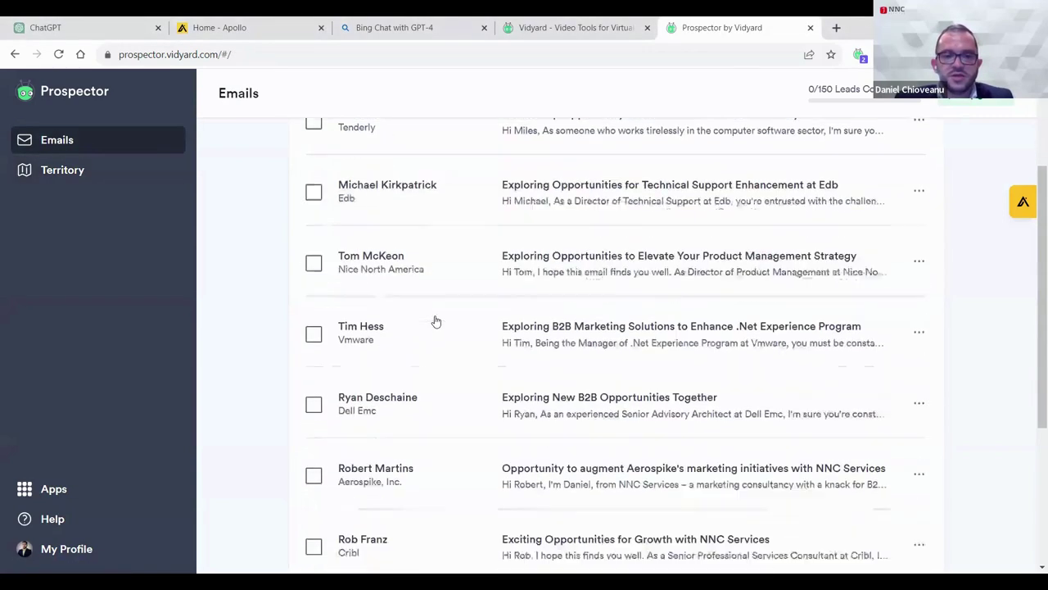
{"action": "scroll", "coordinate": [436, 321], "scroll_direction": "down", "scroll_amount": 3}
{"action": "scroll", "coordinate": [433, 320], "scroll_direction": "up", "scroll_amount": 4}
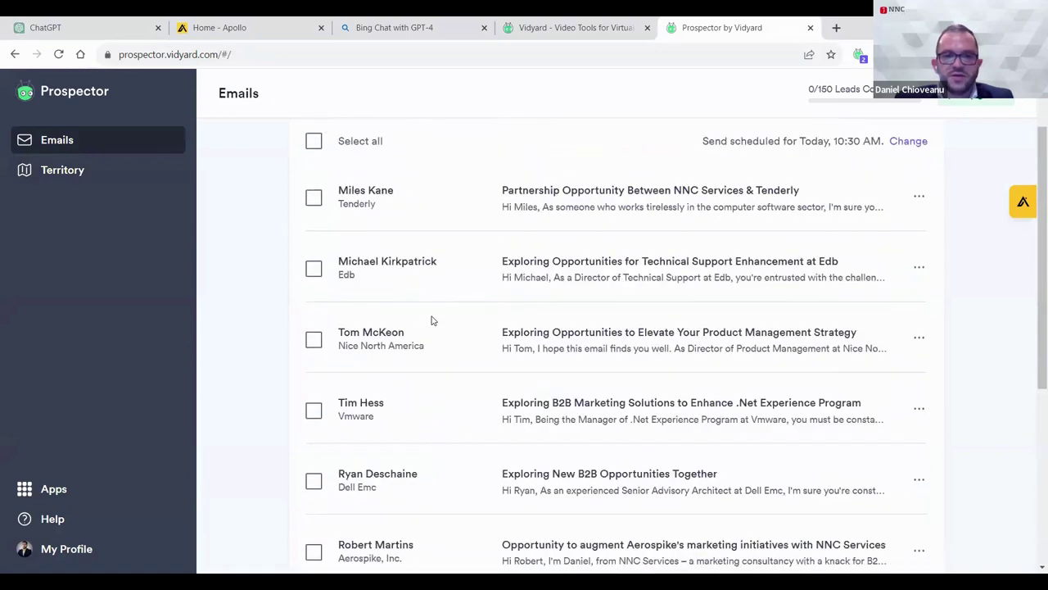
{"action": "scroll", "coordinate": [434, 320], "scroll_direction": "up", "scroll_amount": 1}
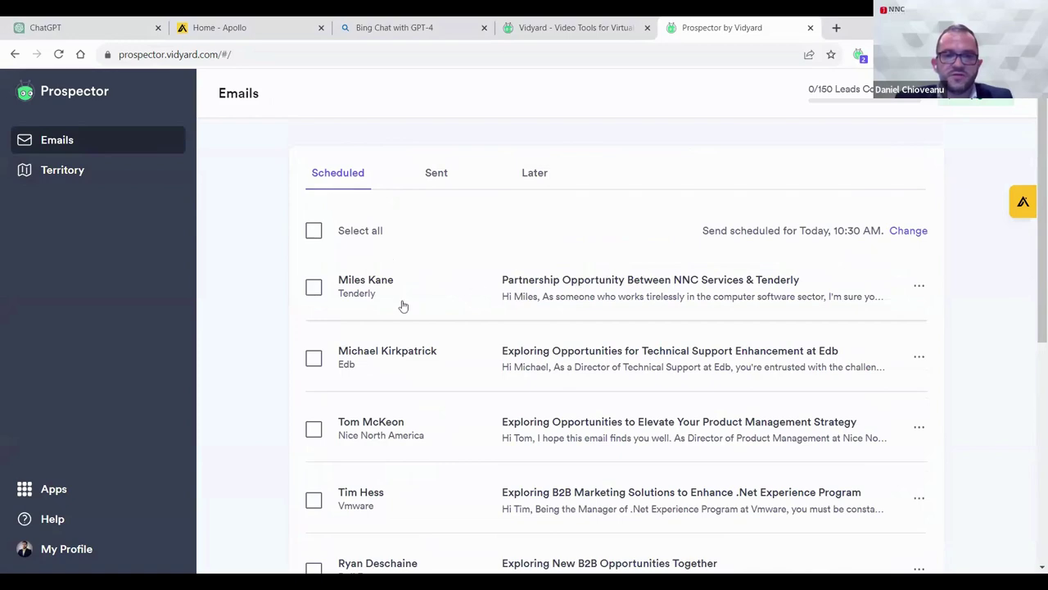
Open the scheduled partnership email for the Tenderly contact and read its recipient details, schedule, subject and body.
{"action": "left_click", "coordinate": [636, 280]}
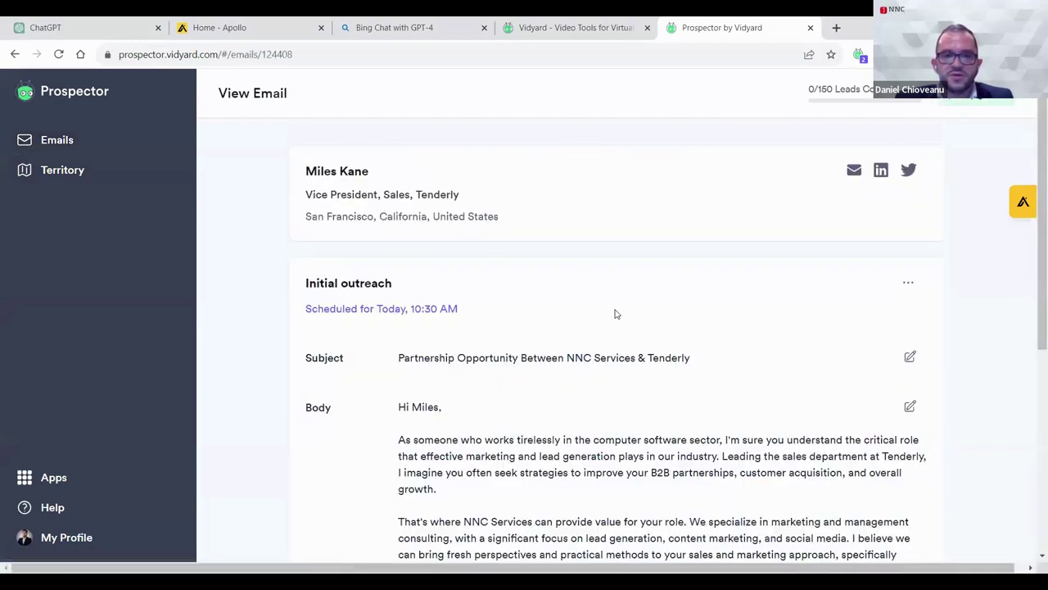
{"action": "scroll", "coordinate": [640, 285], "scroll_direction": "down", "scroll_amount": 2}
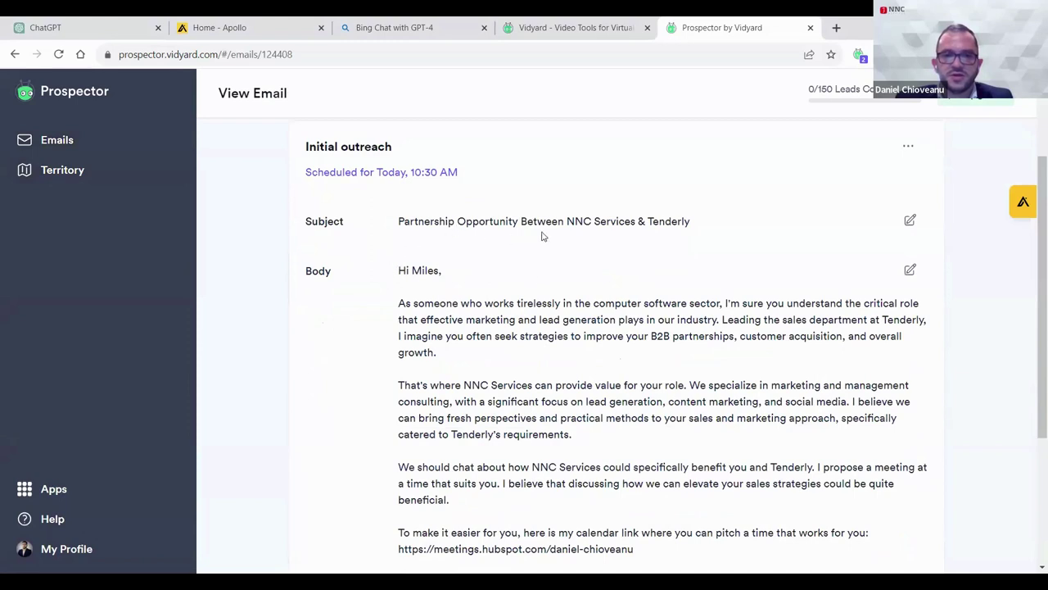
{"action": "left_click_drag", "start_coordinate": [434, 304], "coordinate": [524, 336]}
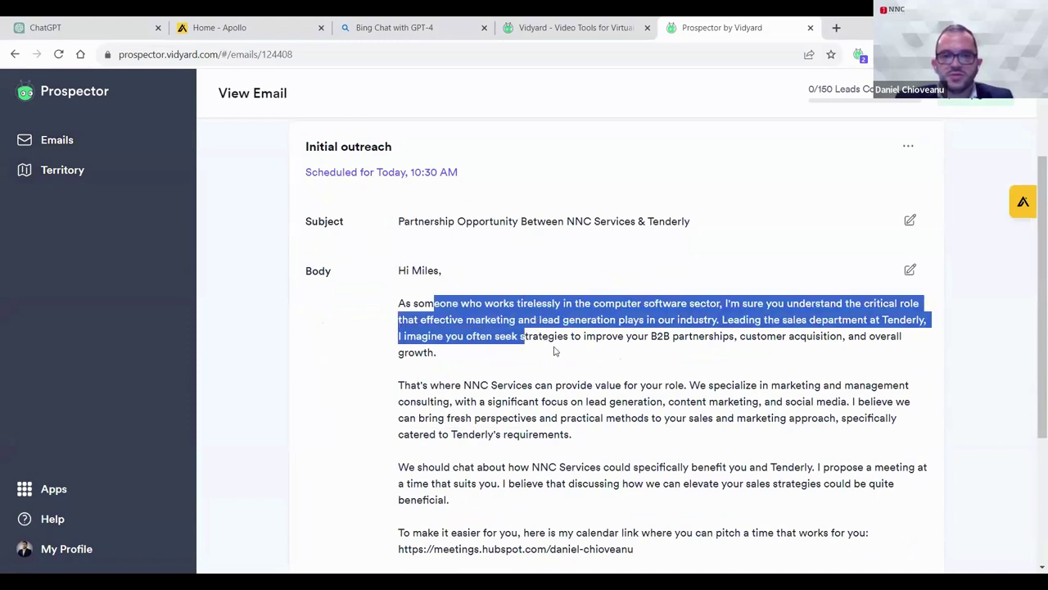
{"action": "scroll", "coordinate": [555, 328], "scroll_direction": "down", "scroll_amount": 2}
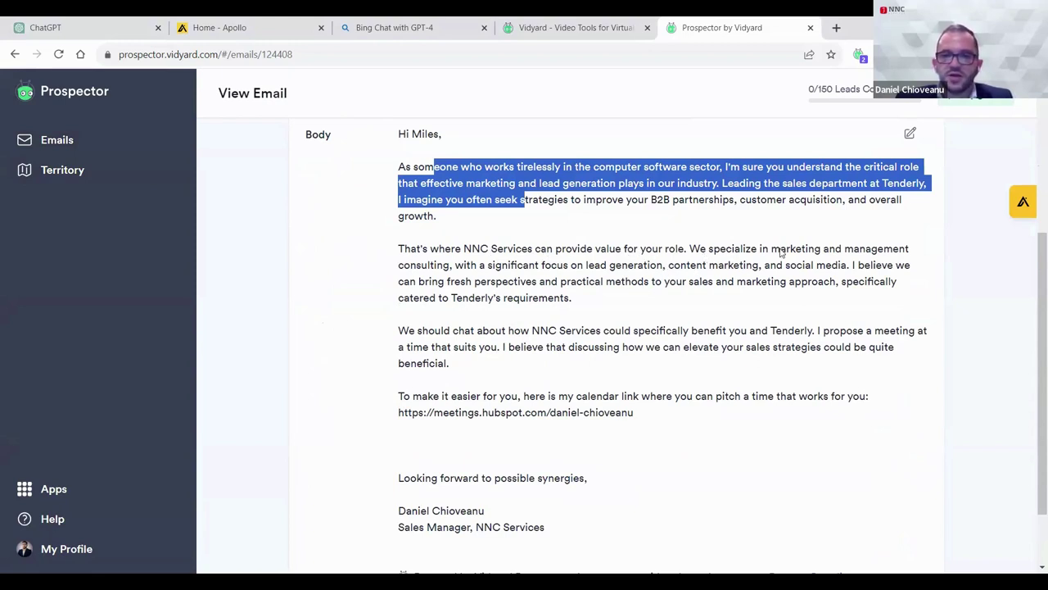
{"action": "scroll", "coordinate": [648, 270], "scroll_direction": "up", "scroll_amount": 1}
{"action": "scroll", "coordinate": [628, 311], "scroll_direction": "down", "scroll_amount": 1}
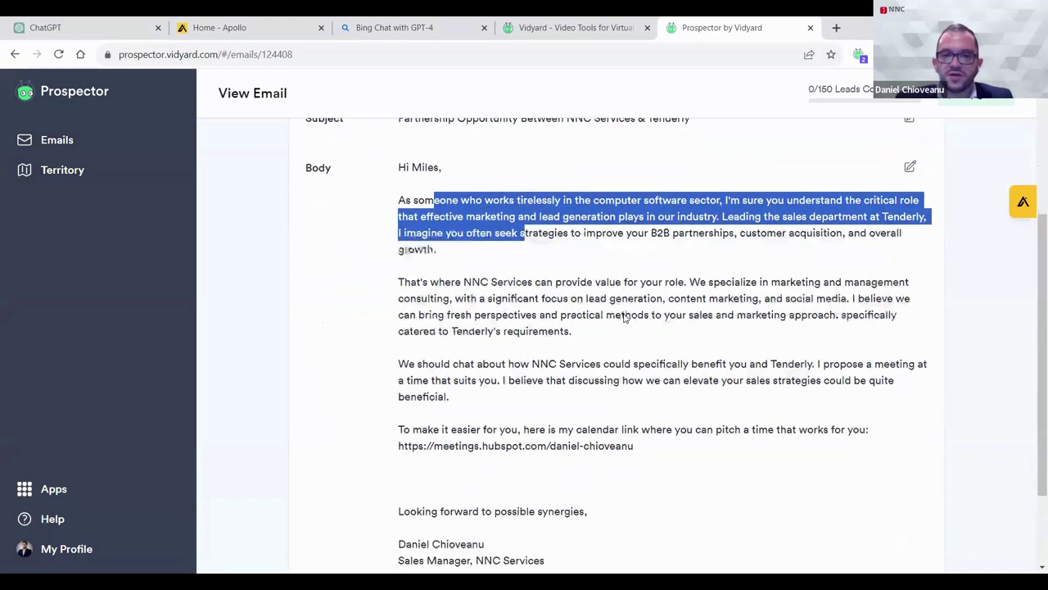
{"action": "scroll", "coordinate": [635, 300], "scroll_direction": "down", "scroll_amount": 2}
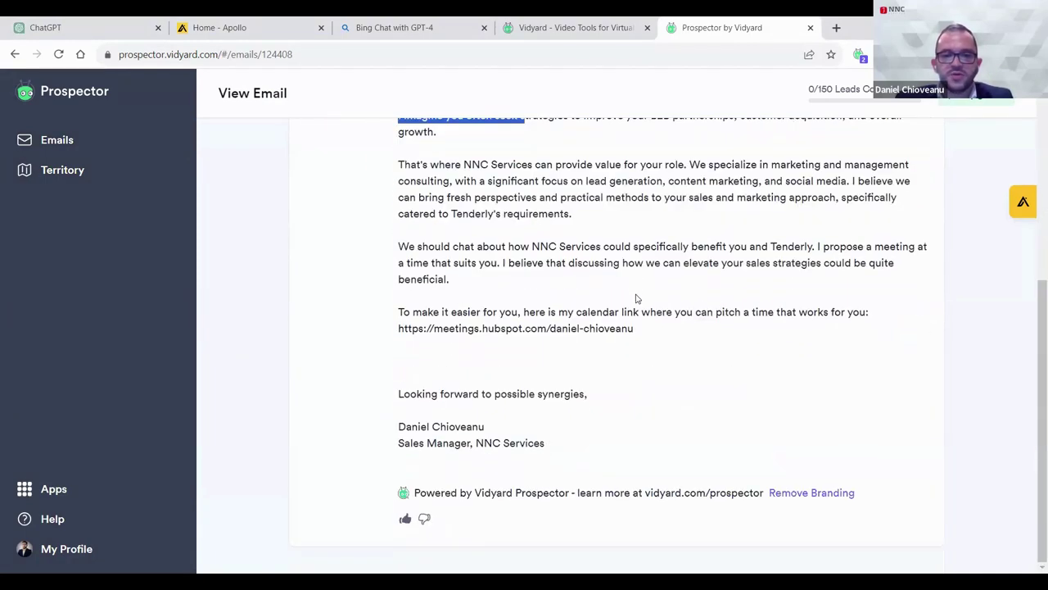
{"action": "scroll", "coordinate": [642, 293], "scroll_direction": "up", "scroll_amount": 5}
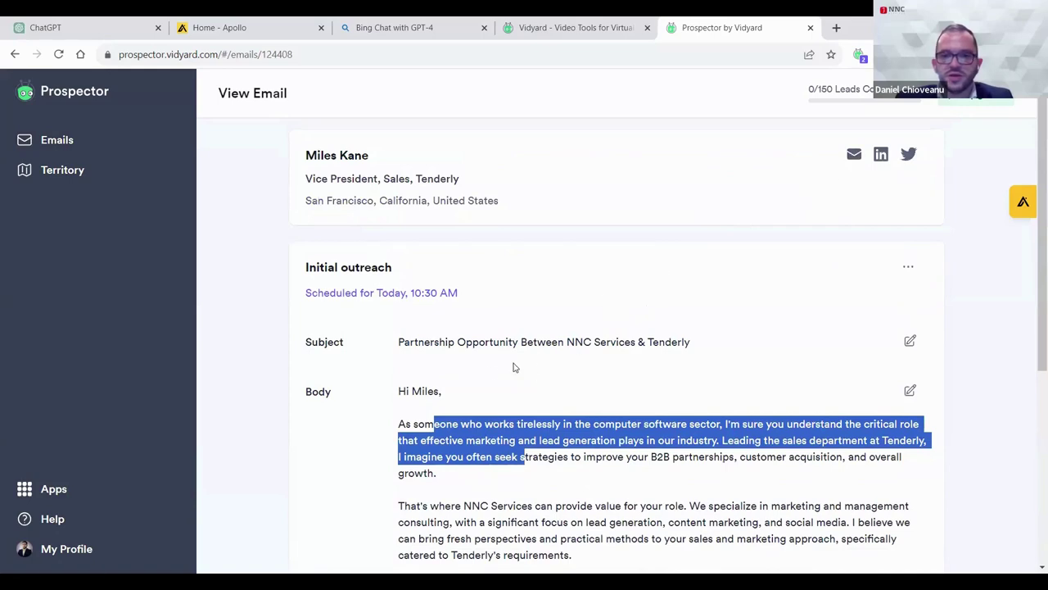
{"action": "scroll", "coordinate": [491, 371], "scroll_direction": "down", "scroll_amount": 3}
{"action": "scroll", "coordinate": [491, 371], "scroll_direction": "up", "scroll_amount": 4}
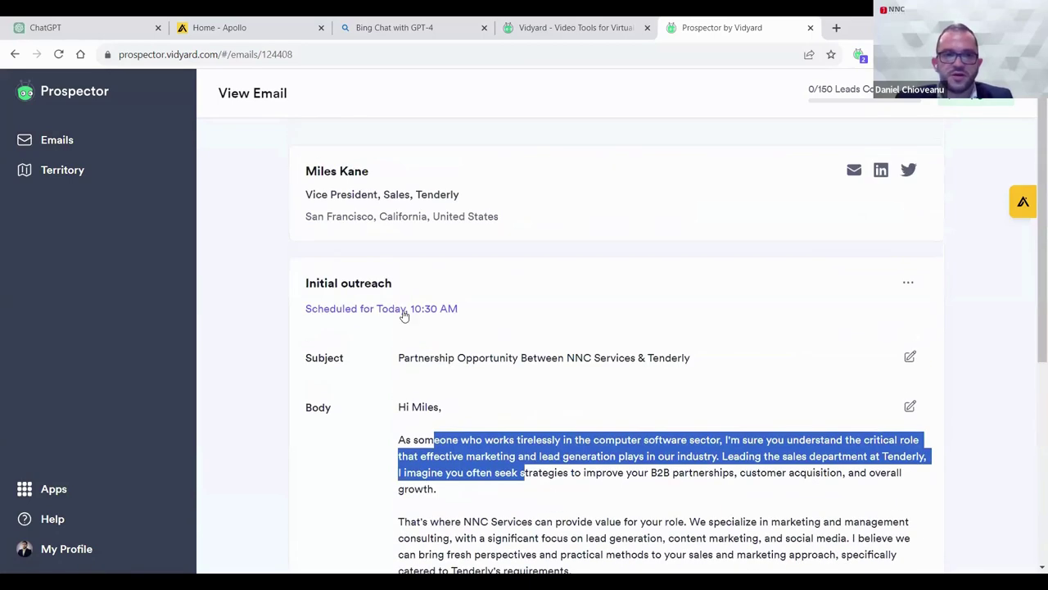
Return to the scheduled emails list and look over the remaining outreach emails.
{"action": "left_click", "coordinate": [15, 54]}
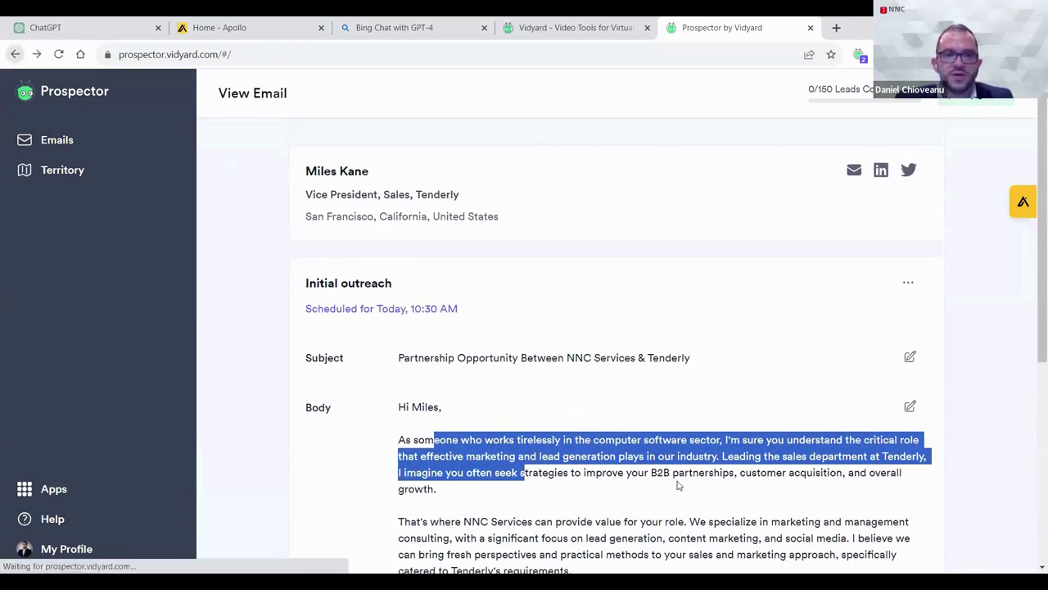
{"action": "scroll", "coordinate": [571, 280], "scroll_direction": "down", "scroll_amount": 3}
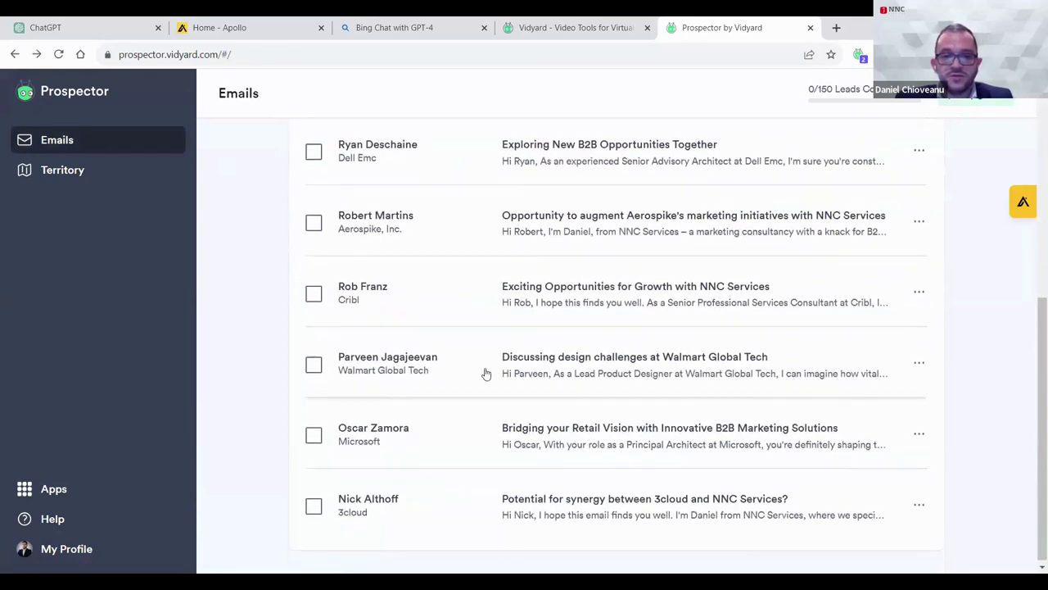
{"action": "scroll", "coordinate": [484, 369], "scroll_direction": "up", "scroll_amount": 5}
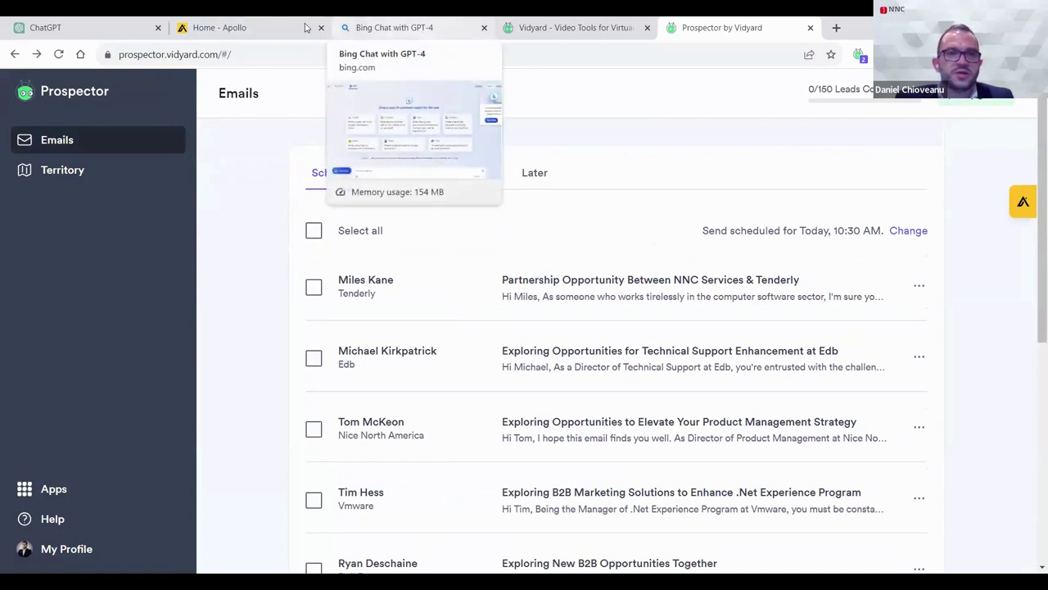
Switch to Apollo and open its company search.
{"action": "left_click", "coordinate": [264, 27]}
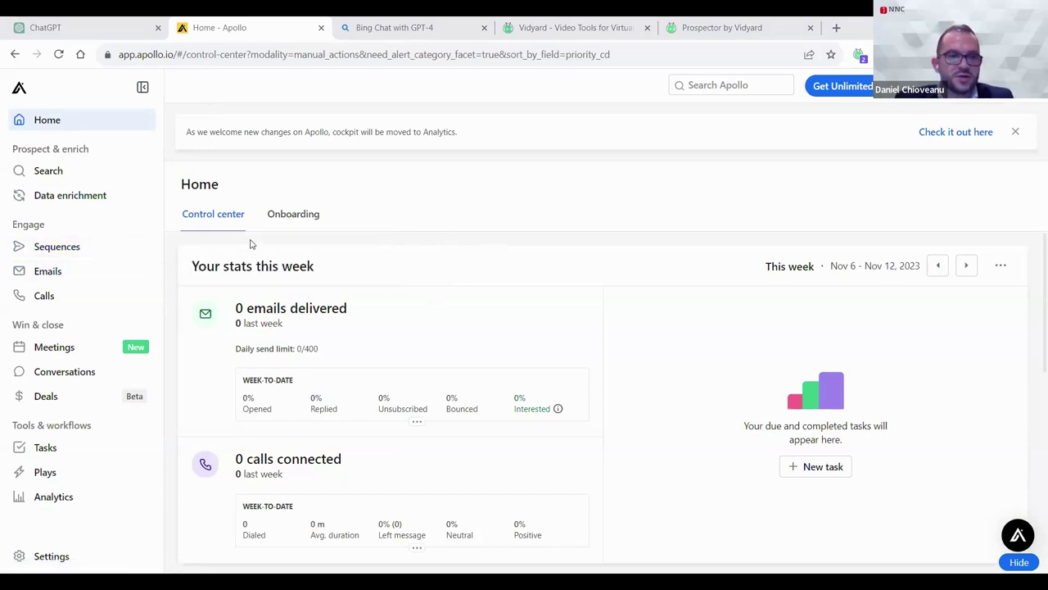
{"action": "left_click", "coordinate": [88, 168]}
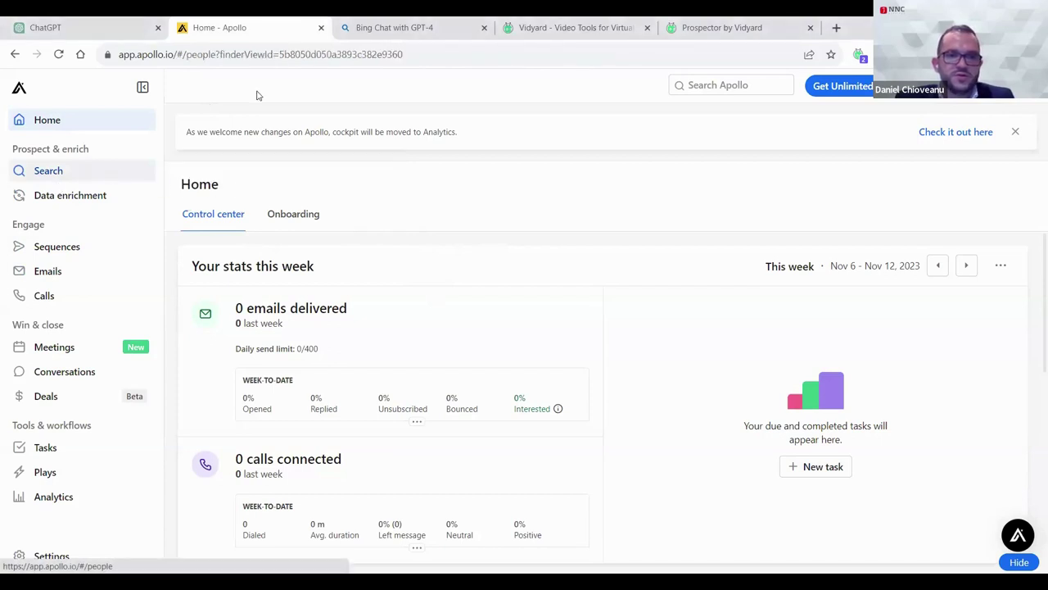
{"action": "left_click", "coordinate": [75, 169]}
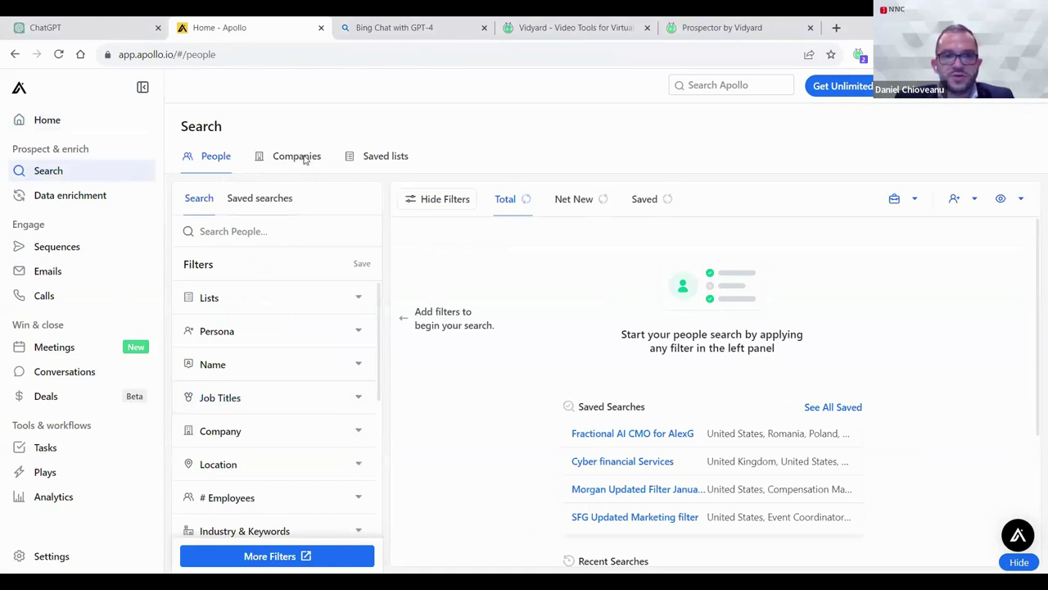
{"action": "left_click", "coordinate": [303, 164]}
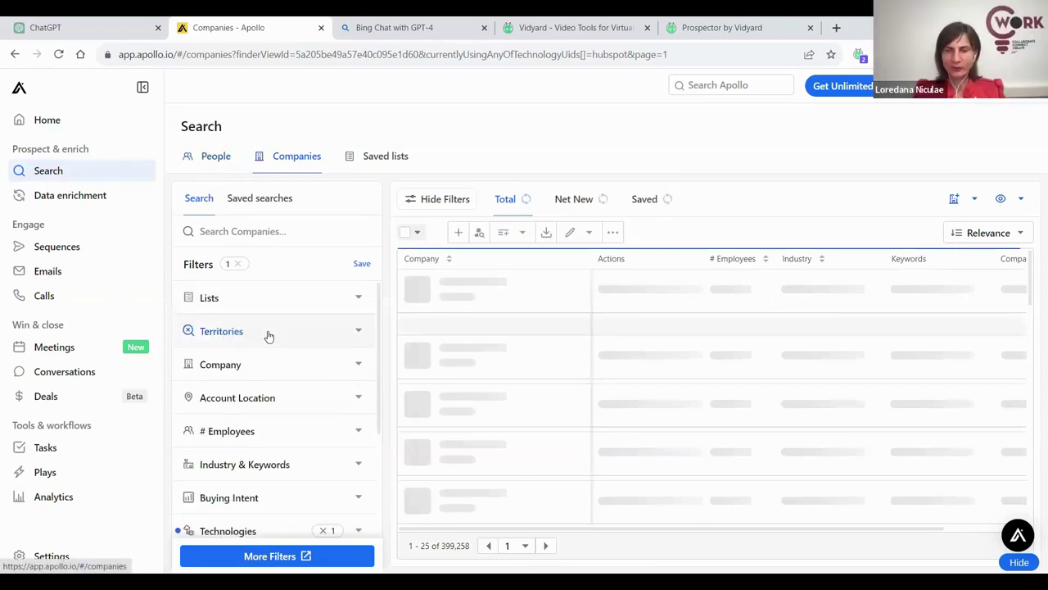
Look through the available company search filters and examine the funding-round options of the Funding filter.
{"action": "scroll", "coordinate": [265, 359], "scroll_direction": "down", "scroll_amount": 1}
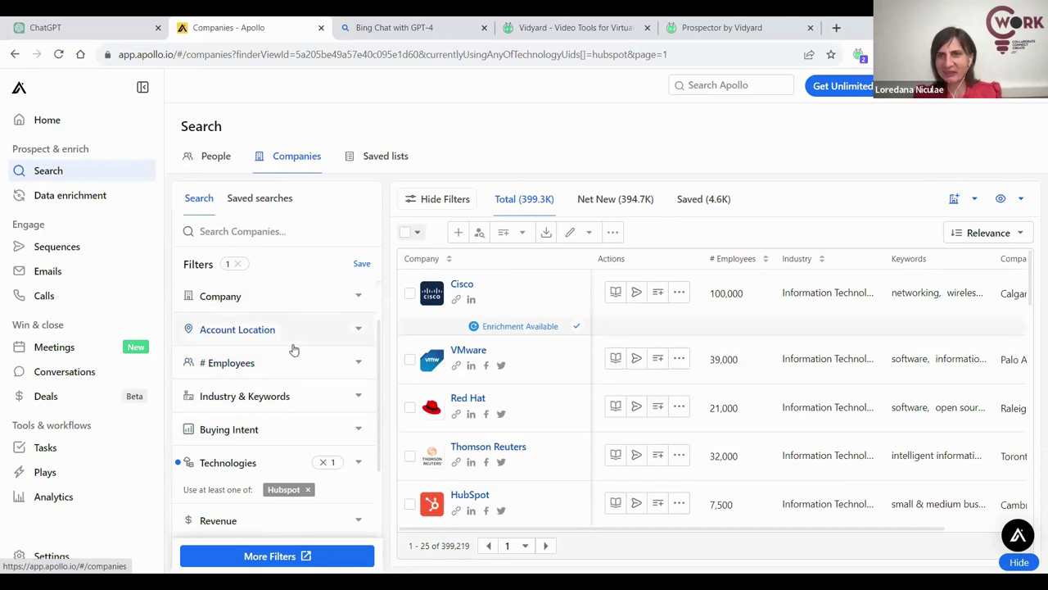
{"action": "scroll", "coordinate": [292, 344], "scroll_direction": "up", "scroll_amount": 1}
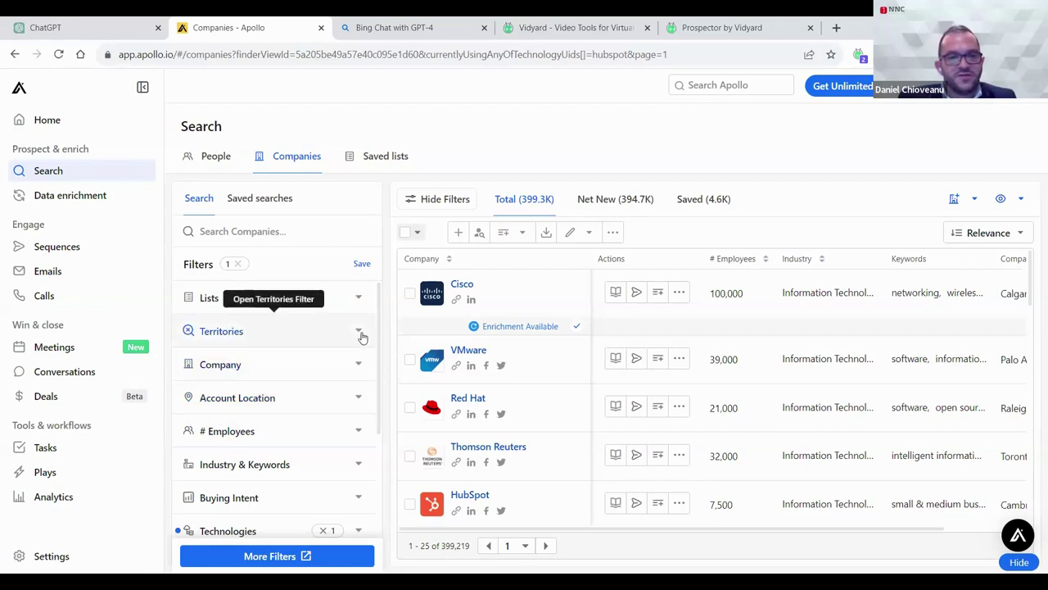
{"action": "scroll", "coordinate": [362, 336], "scroll_direction": "down", "scroll_amount": 1}
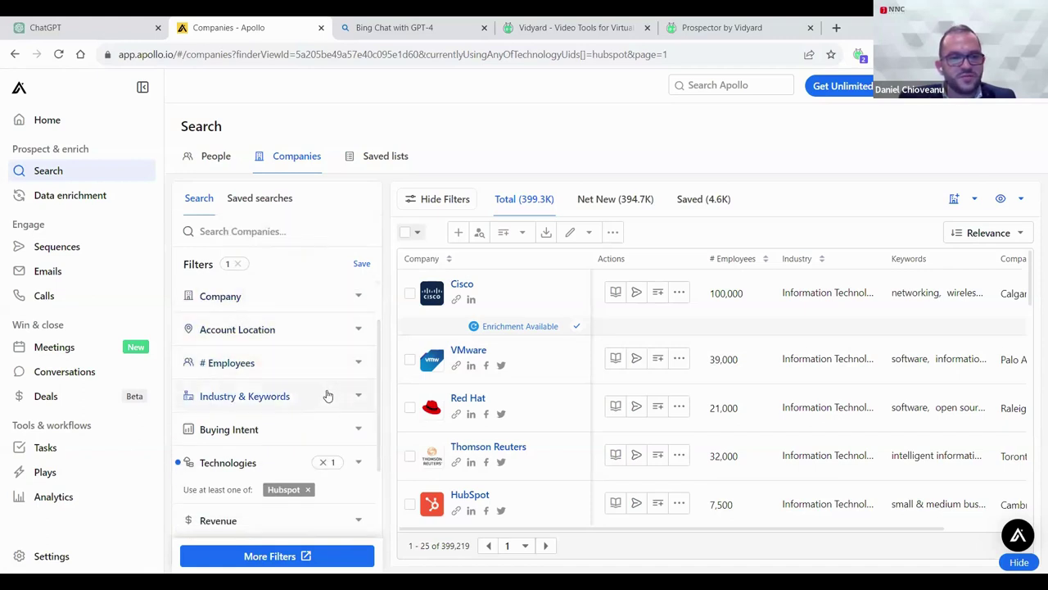
{"action": "scroll", "coordinate": [307, 393], "scroll_direction": "down", "scroll_amount": 2}
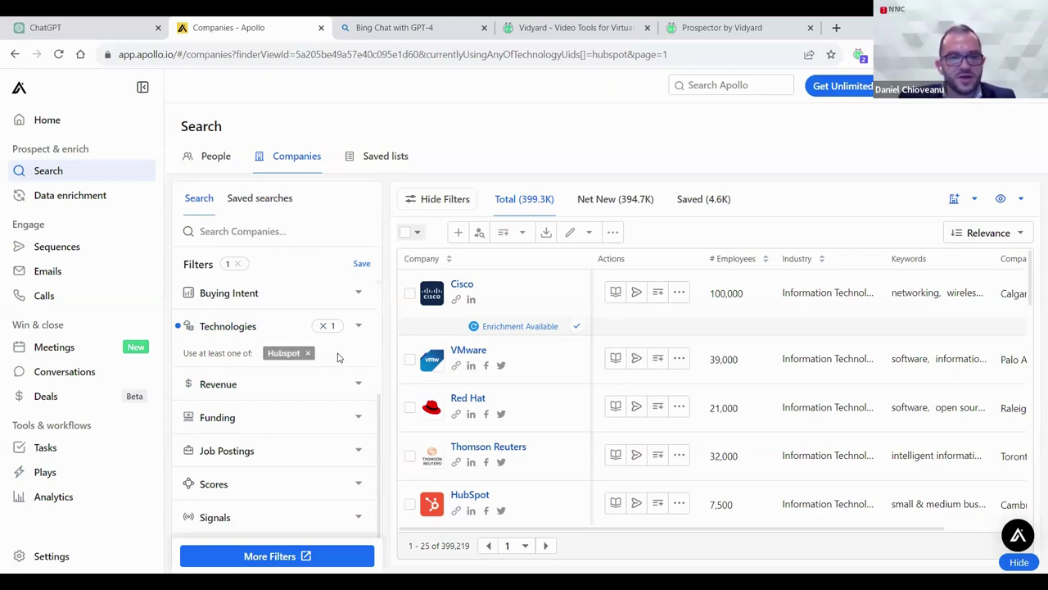
{"action": "scroll", "coordinate": [338, 357], "scroll_direction": "down", "scroll_amount": 1}
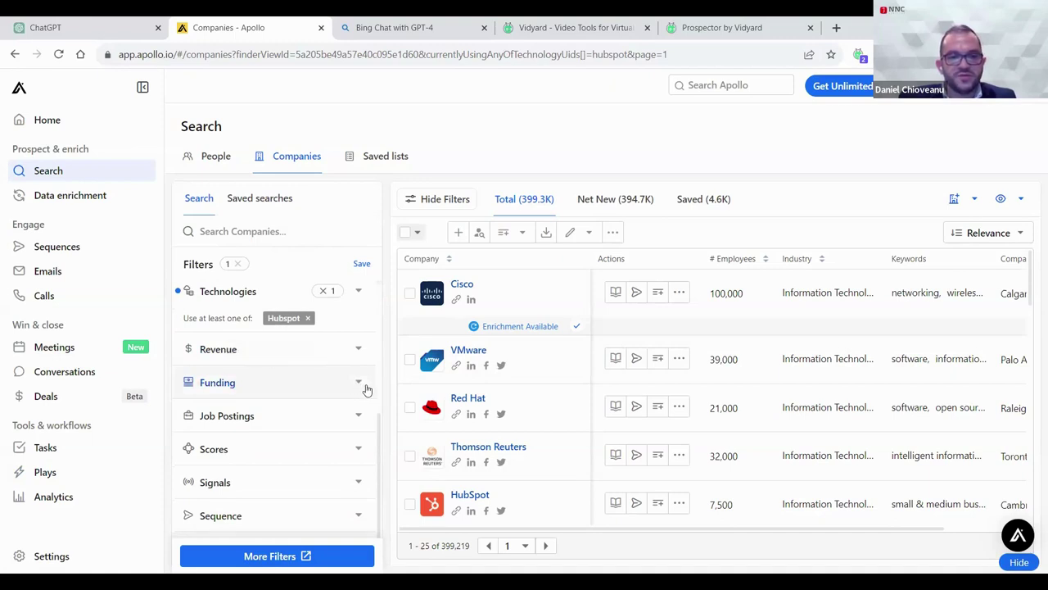
{"action": "left_click", "coordinate": [364, 385]}
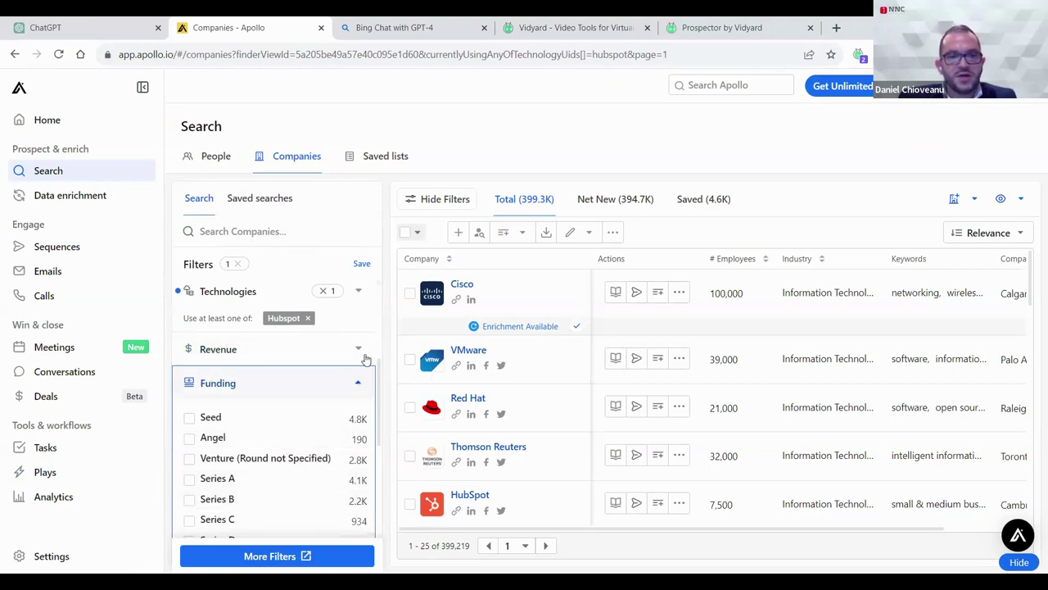
{"action": "left_click", "coordinate": [360, 382]}
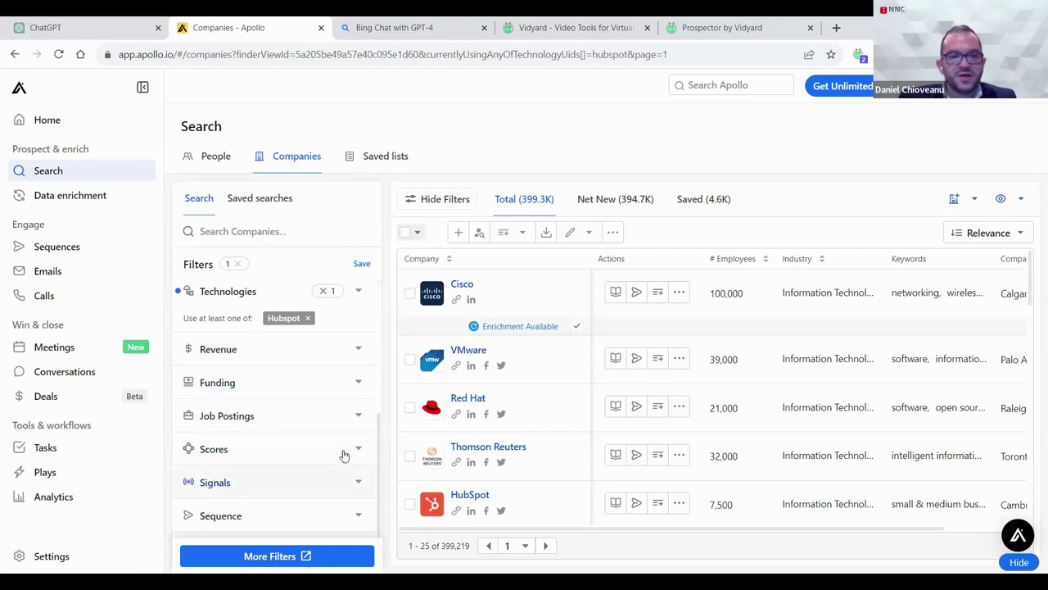
Examine the company signals offered by the Signals filter, such as new partnership or recent funding, and review the other filters again.
{"action": "left_click", "coordinate": [344, 482]}
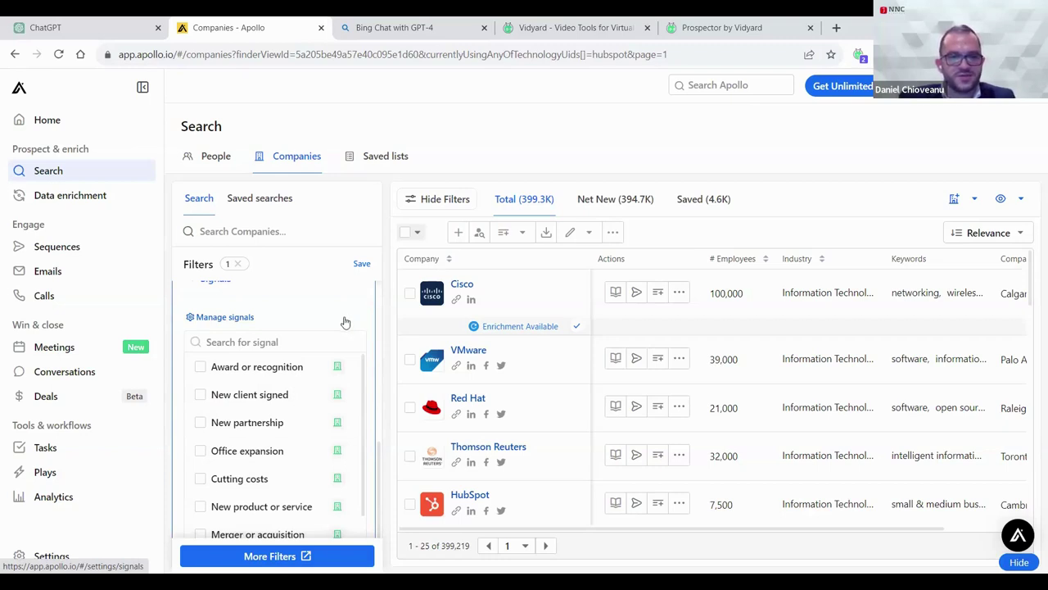
{"action": "scroll", "coordinate": [336, 409], "scroll_direction": "up", "scroll_amount": 3}
{"action": "scroll", "coordinate": [335, 407], "scroll_direction": "down", "scroll_amount": 2}
{"action": "scroll", "coordinate": [335, 406], "scroll_direction": "up", "scroll_amount": 1}
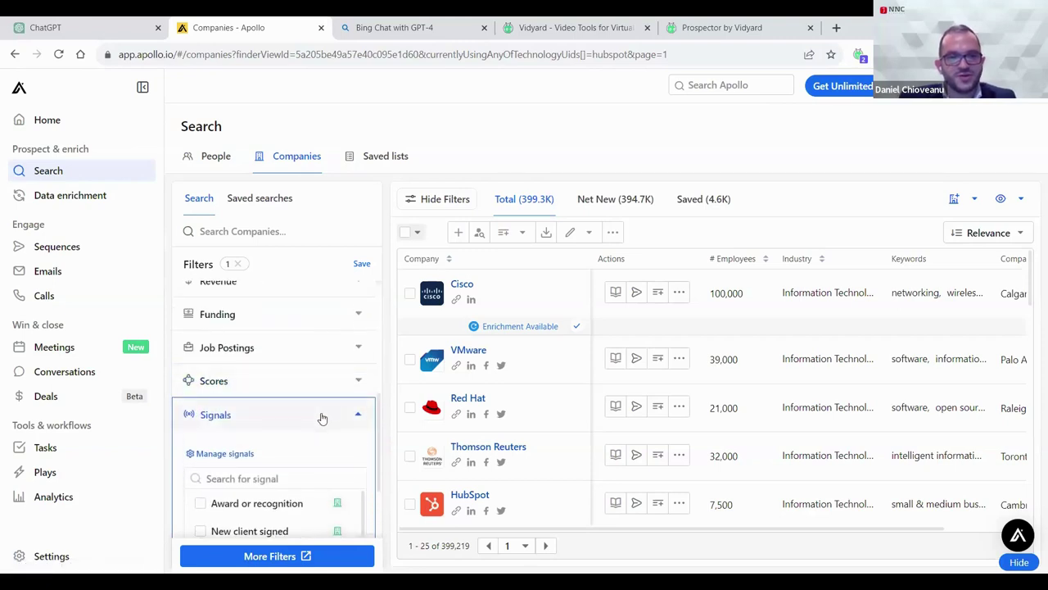
{"action": "scroll", "coordinate": [329, 438], "scroll_direction": "down", "scroll_amount": 3}
{"action": "scroll", "coordinate": [333, 442], "scroll_direction": "down", "scroll_amount": 1}
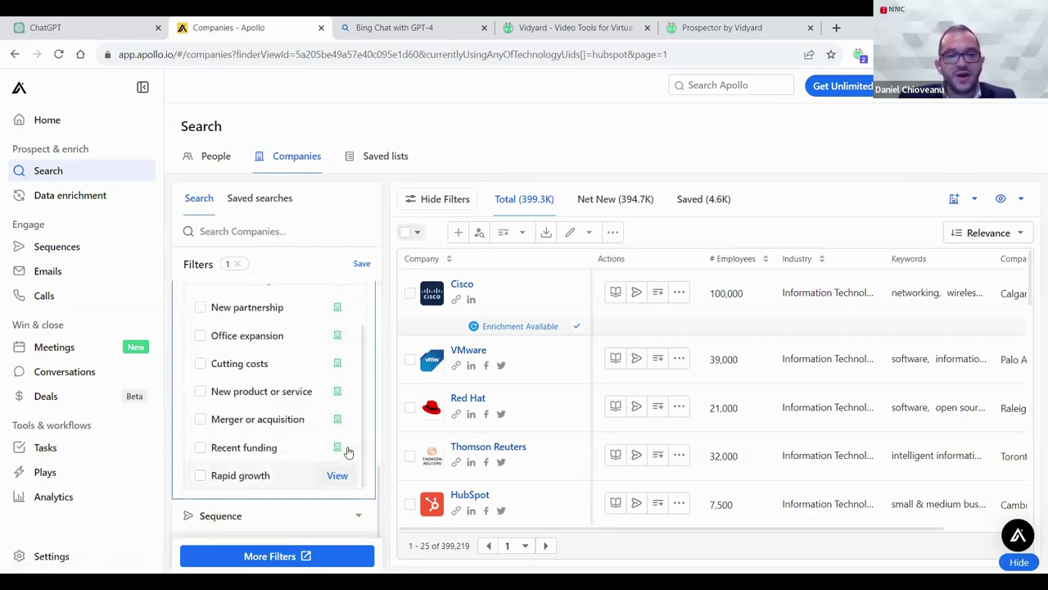
{"action": "scroll", "coordinate": [331, 410], "scroll_direction": "up", "scroll_amount": 3}
{"action": "scroll", "coordinate": [326, 401], "scroll_direction": "up", "scroll_amount": 3}
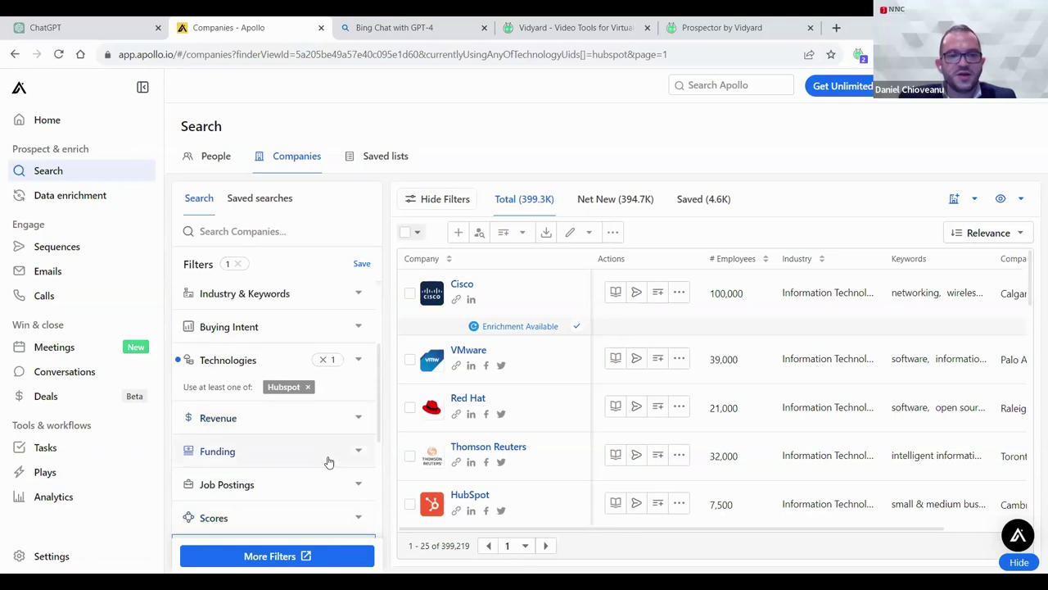
{"action": "scroll", "coordinate": [364, 397], "scroll_direction": "up", "scroll_amount": 2}
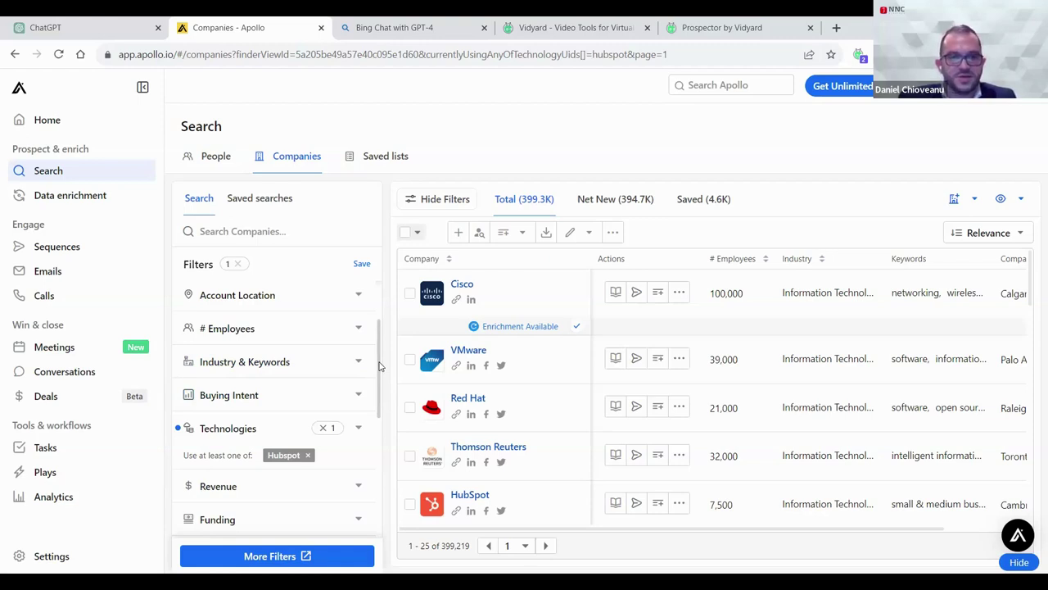
{"action": "left_click_drag", "start_coordinate": [379, 366], "coordinate": [370, 326]}
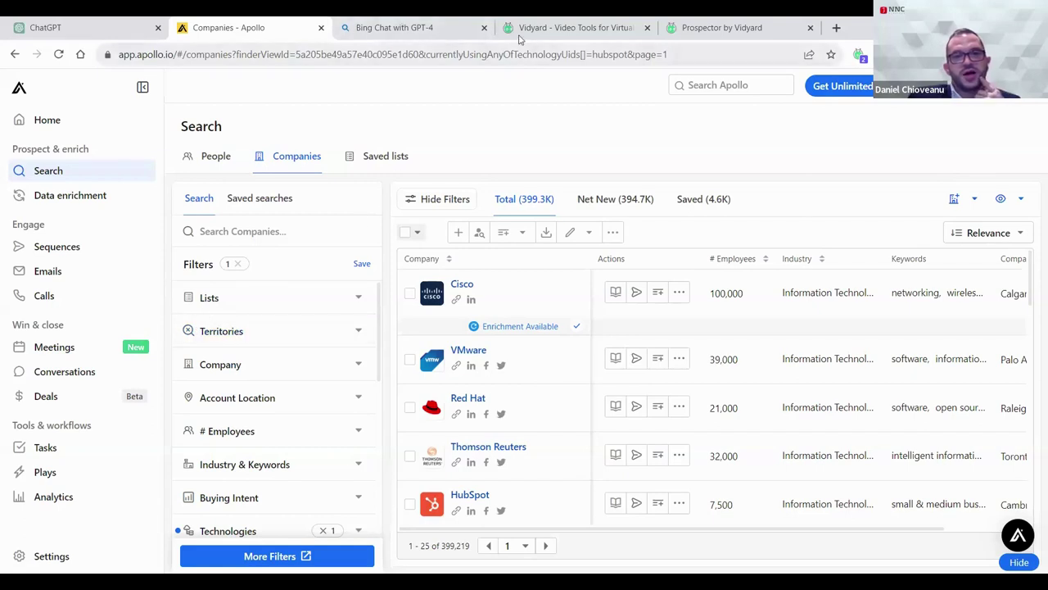
Ask Bing Chat "I'm looking for best practices for developing an effective Account Based Marketing strategy that will help me target C-level executives in the technology industry.".
{"action": "left_click", "coordinate": [414, 30]}
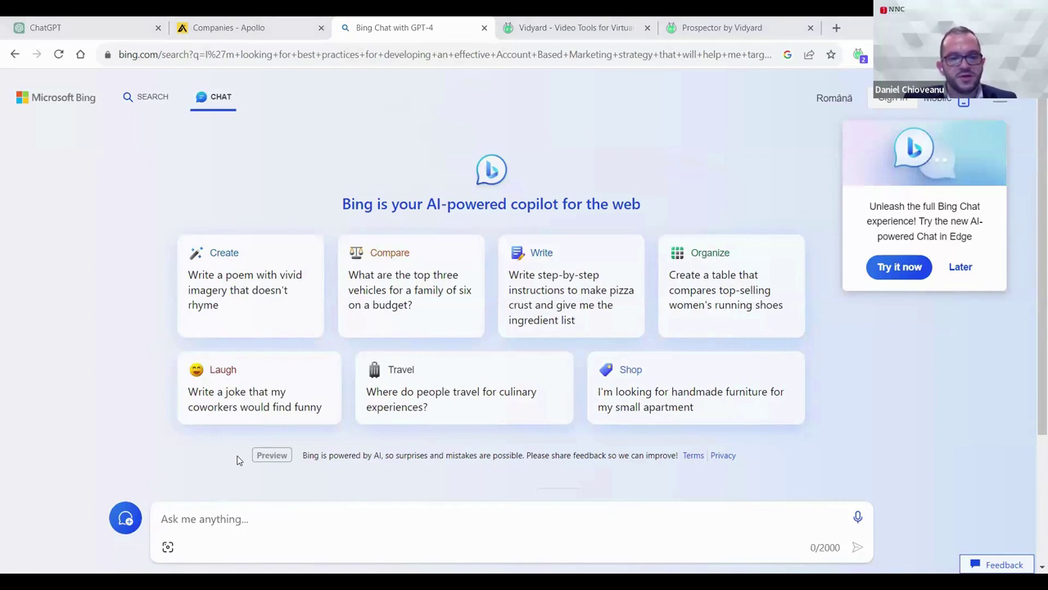
{"action": "type", "text": "I'm looking for best practices for developing an effective Account Based Marketing strategy that will help me target C-level executives in the technology industry."}
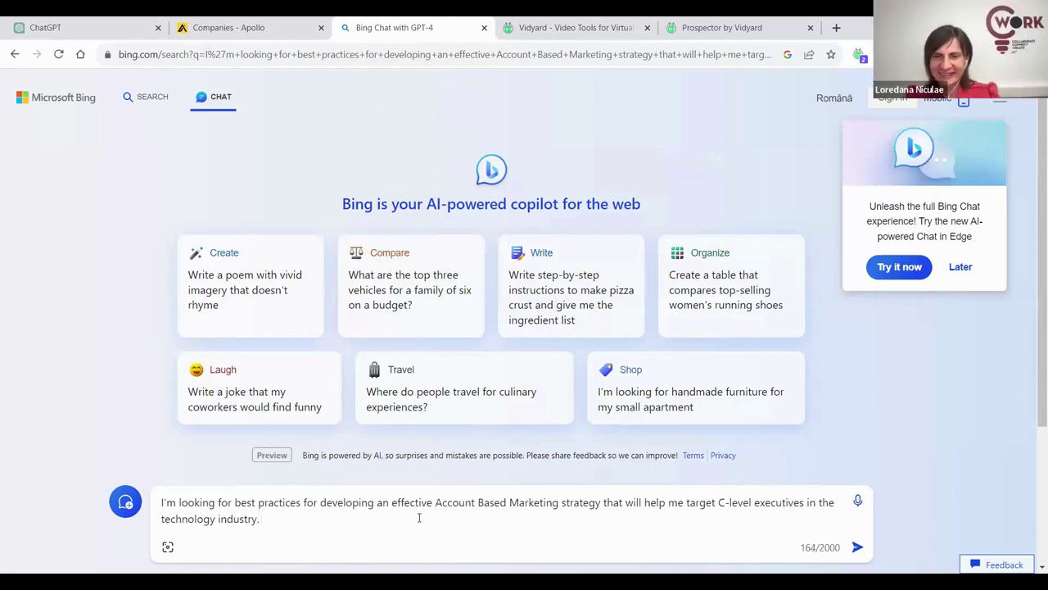
{"action": "left_click_drag", "start_coordinate": [289, 502], "coordinate": [418, 518]}
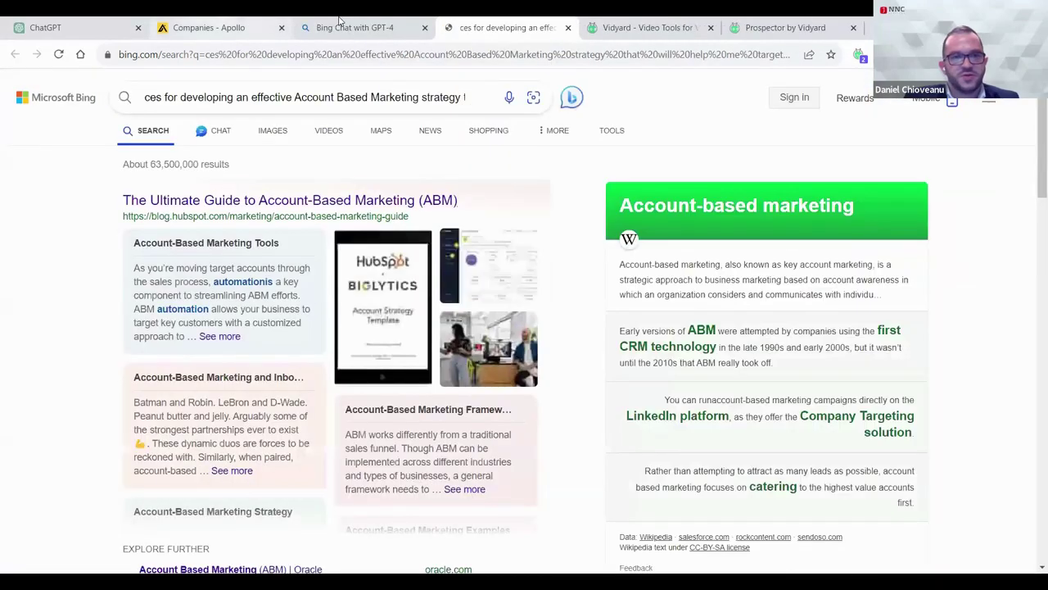
{"action": "key", "text": "ctrl+shift+Tab"}
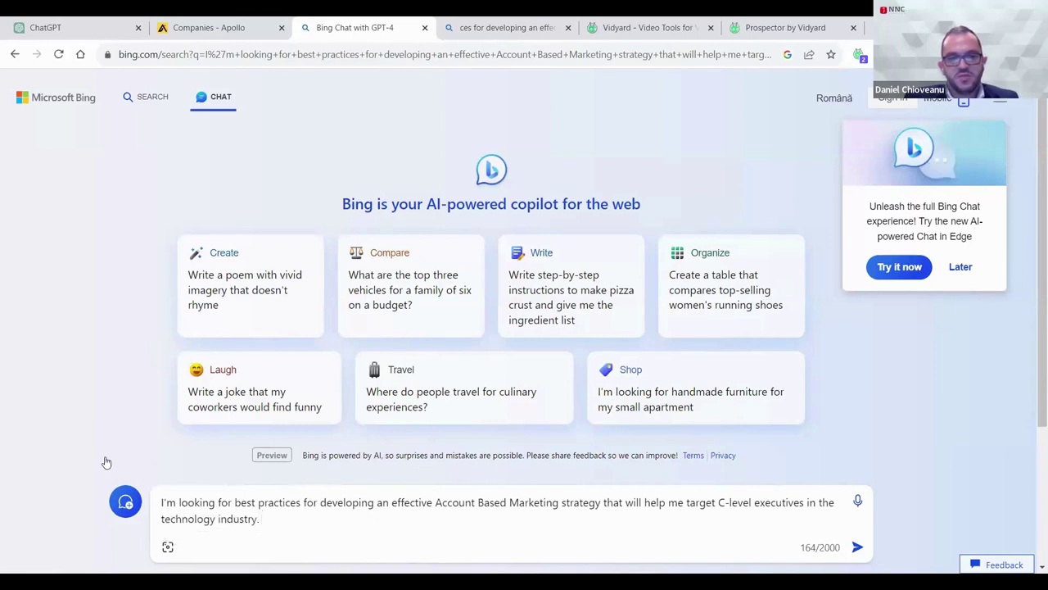
{"action": "left_click", "coordinate": [450, 520]}
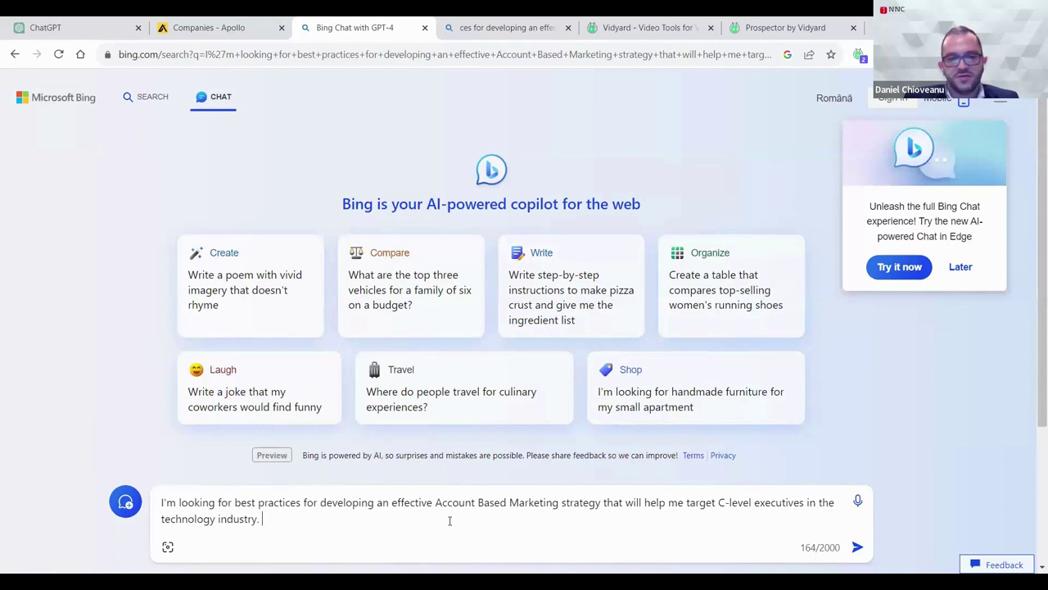
{"action": "left_click", "coordinate": [856, 548]}
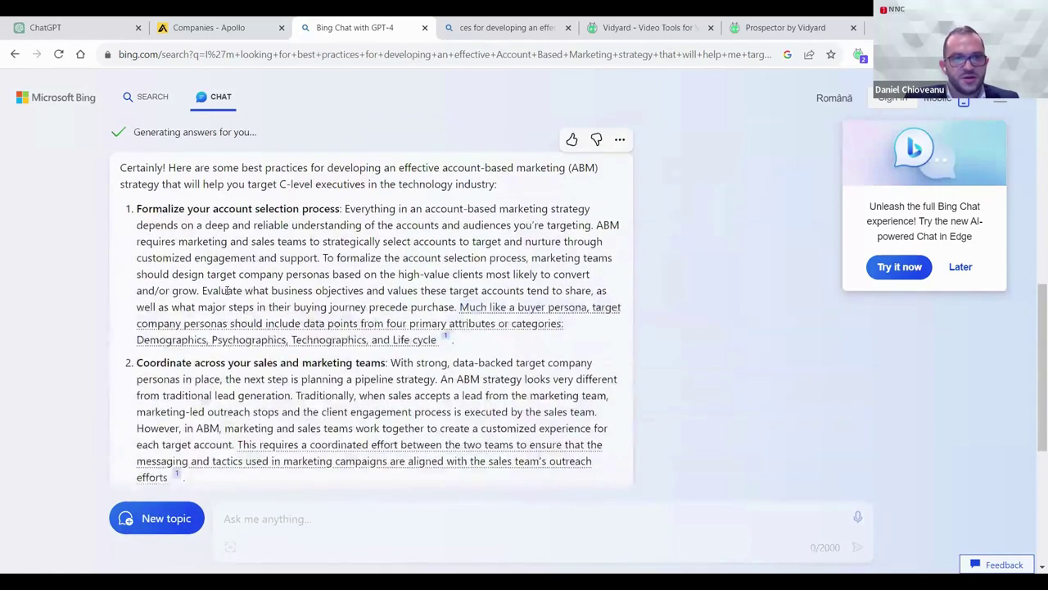
Read Bing's answer on account-based marketing, covering account selection, sales and marketing coordination, the tech stack and its sources.
{"action": "left_click_drag", "start_coordinate": [153, 209], "coordinate": [447, 324]}
{"action": "scroll", "coordinate": [398, 380], "scroll_direction": "down", "scroll_amount": 3}
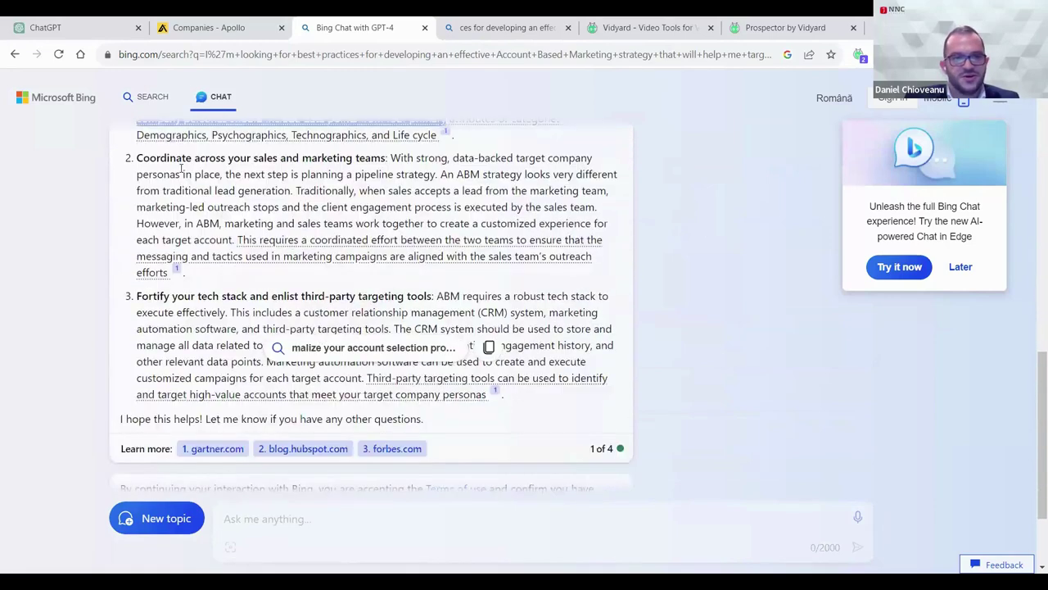
{"action": "left_click_drag", "start_coordinate": [183, 174], "coordinate": [362, 208]}
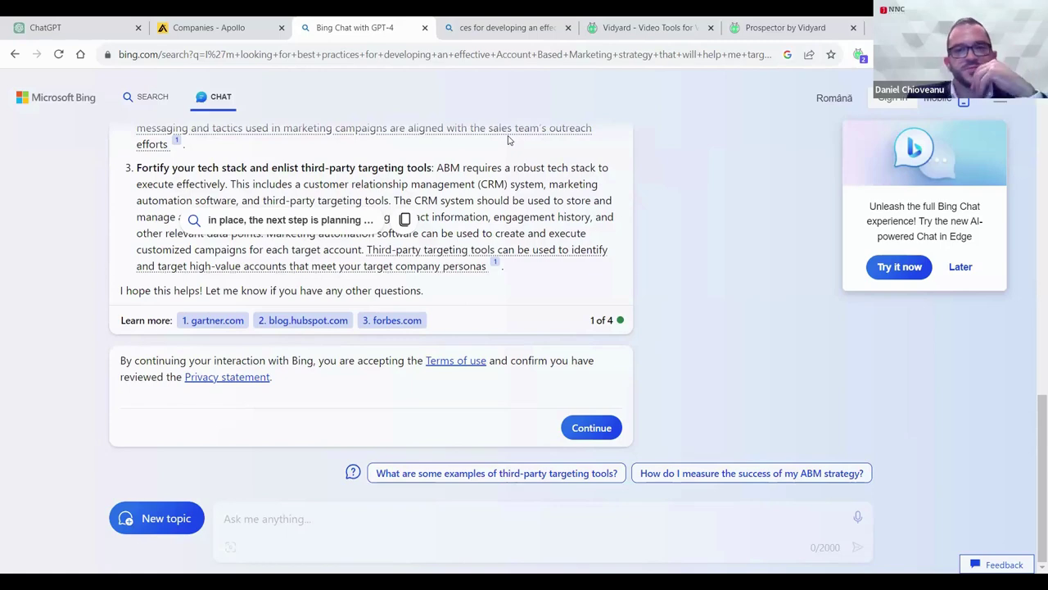
{"action": "scroll", "coordinate": [549, 243], "scroll_direction": "up", "scroll_amount": 3}
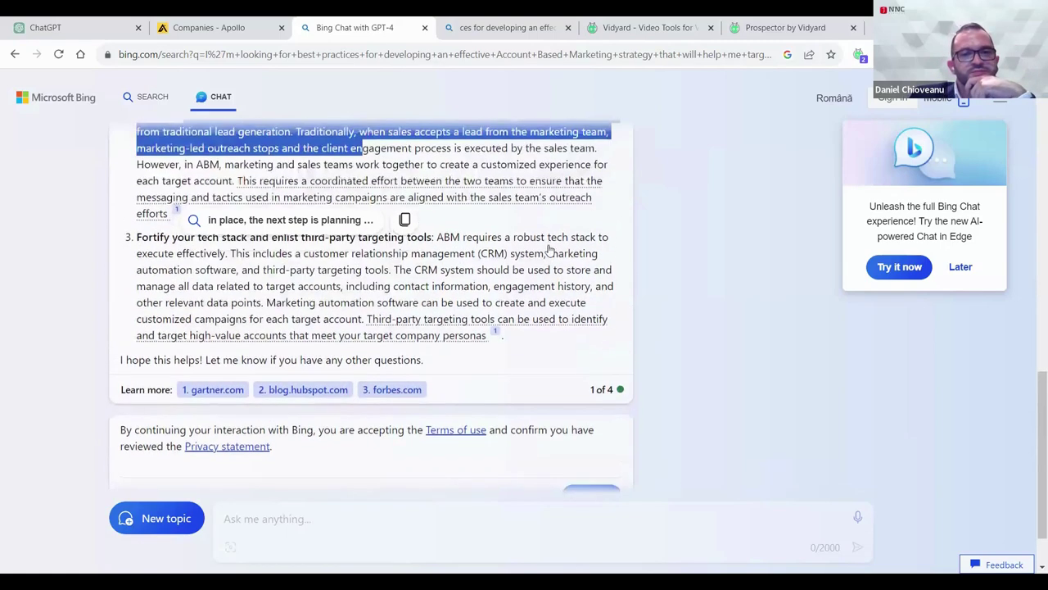
{"action": "scroll", "coordinate": [549, 243], "scroll_direction": "up", "scroll_amount": 6}
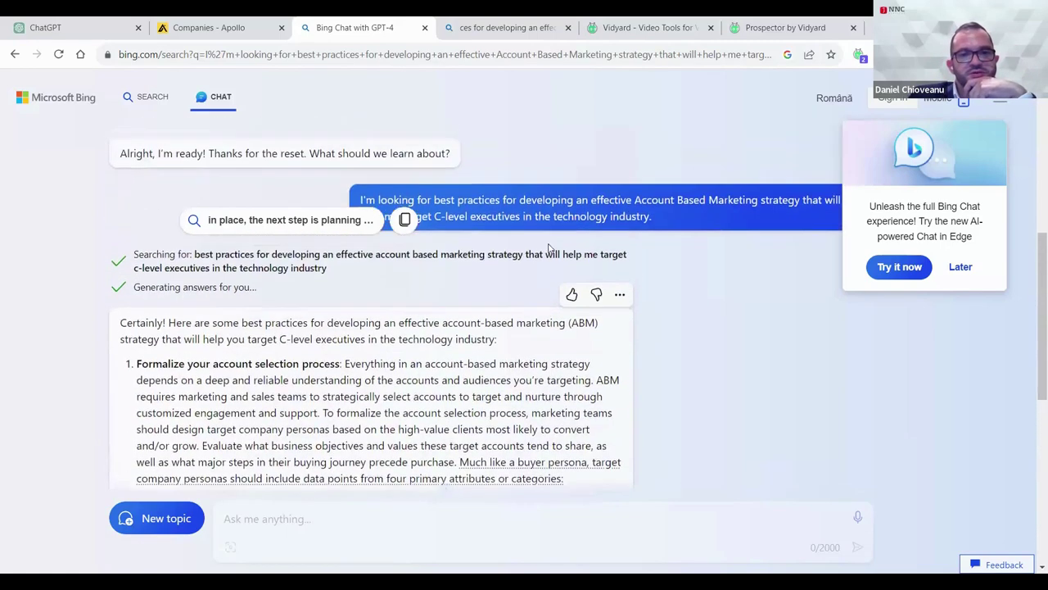